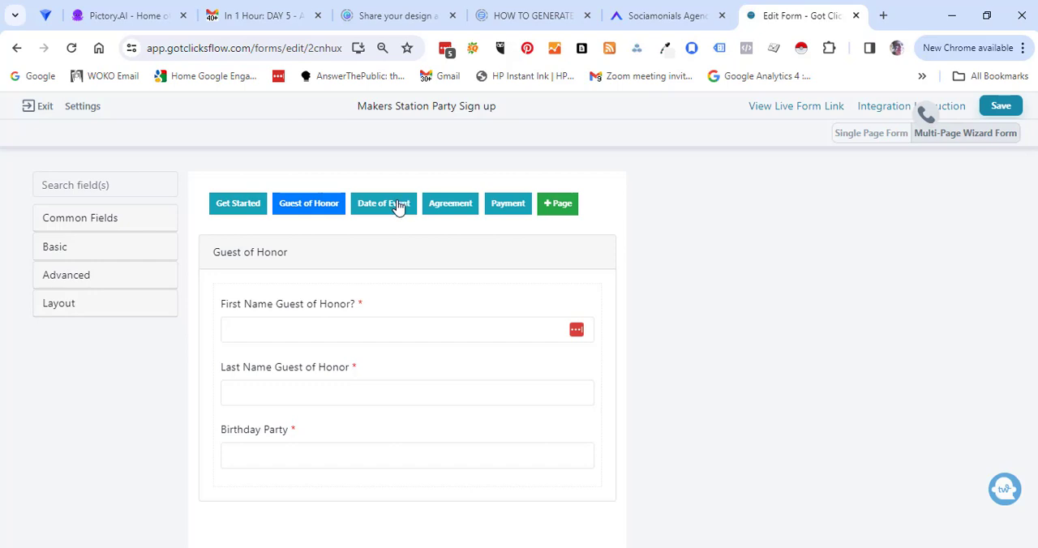
Review the Date of Event page of the Makers Station Party Sign up form.
{"action": "left_click", "coordinate": [398, 206]}
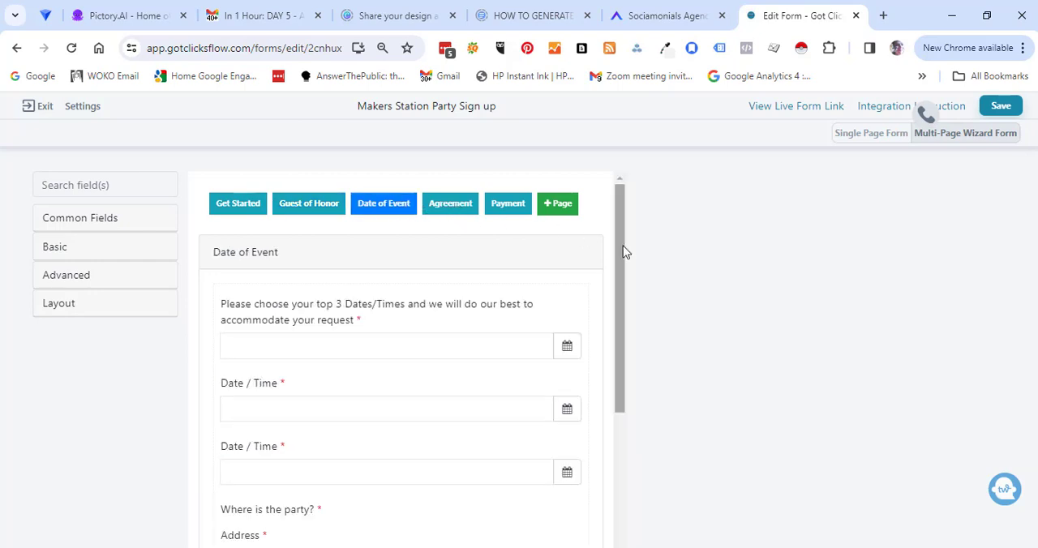
{"action": "left_click_drag", "start_coordinate": [619, 246], "coordinate": [613, 218]}
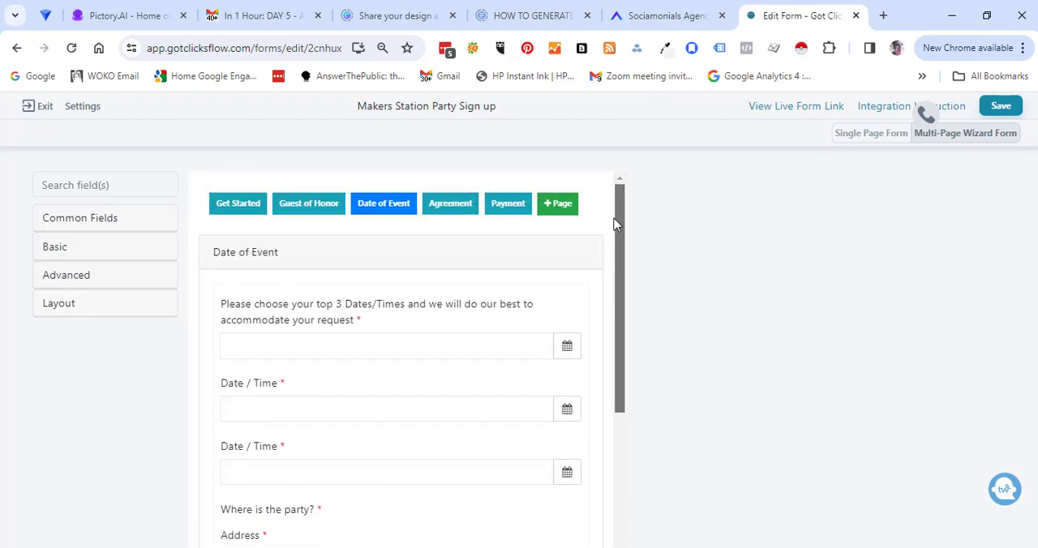
Set the Payment page's purchase type to Sell Products and bring up its product settings.
{"action": "left_click", "coordinate": [509, 208]}
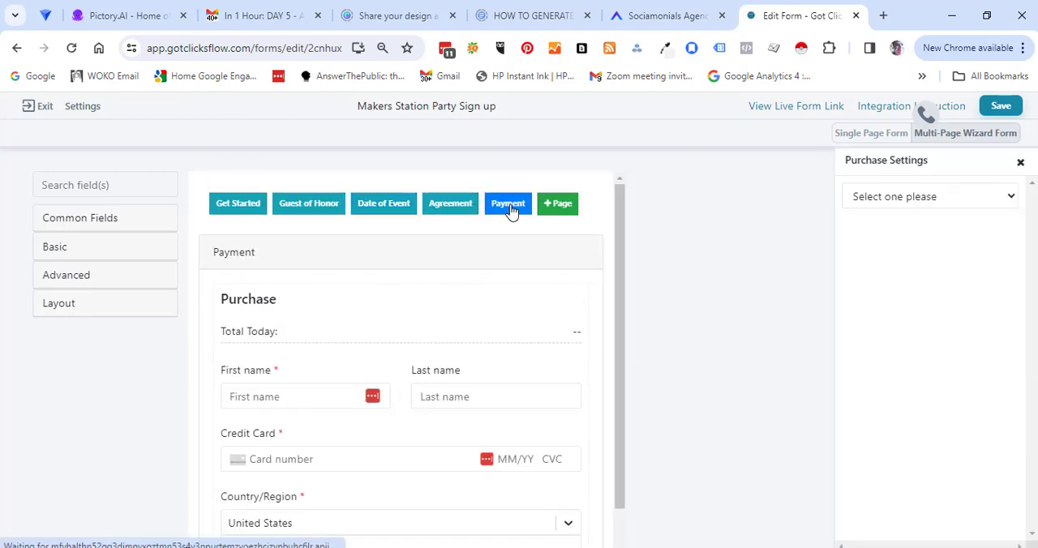
{"action": "mouse_move", "coordinate": [621, 247]}
{"action": "left_mouse_down"}
{"action": "mouse_move", "coordinate": [618, 352]}
{"action": "mouse_move", "coordinate": [616, 229]}
{"action": "left_mouse_up"}
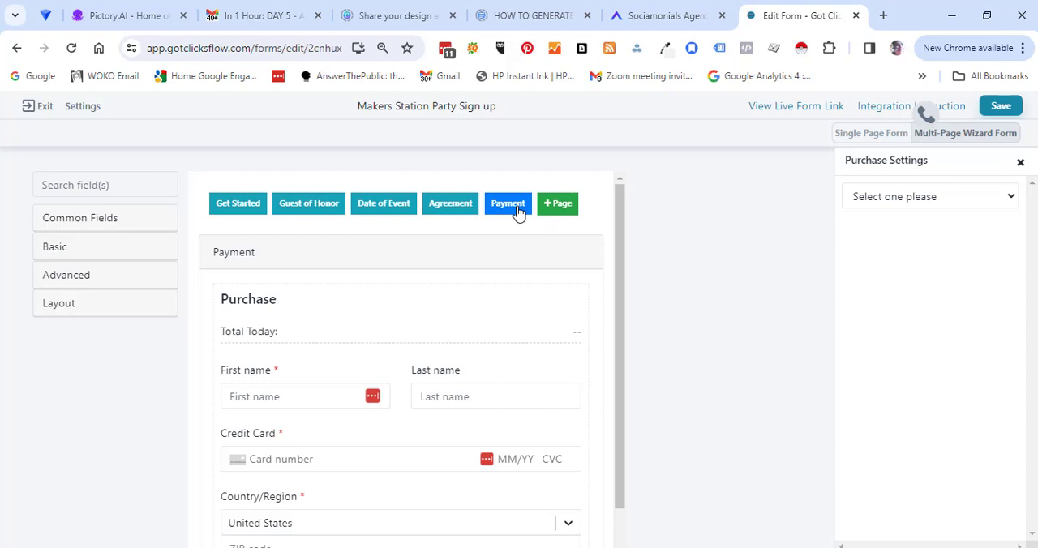
{"action": "left_click", "coordinate": [973, 202]}
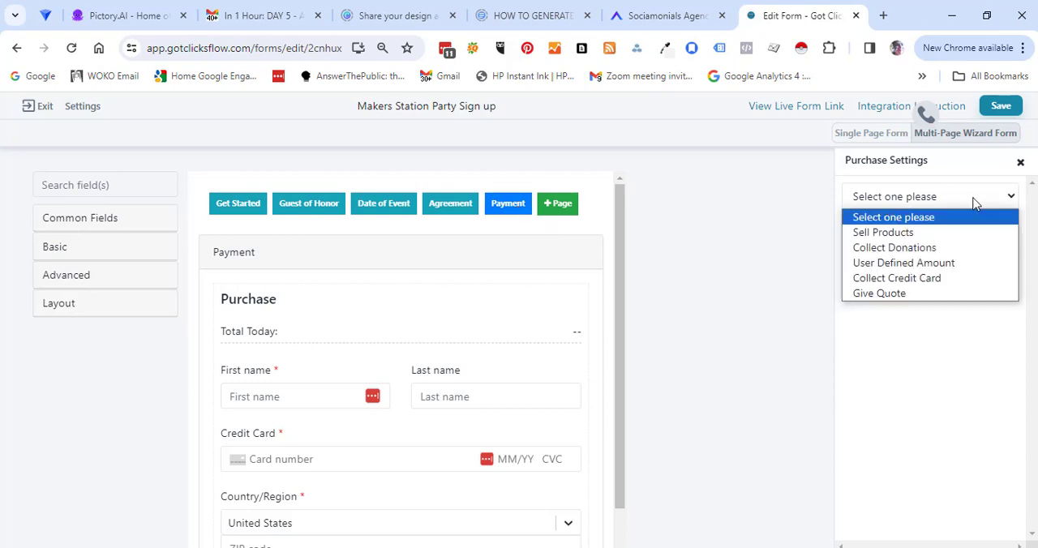
{"action": "left_click", "coordinate": [884, 232]}
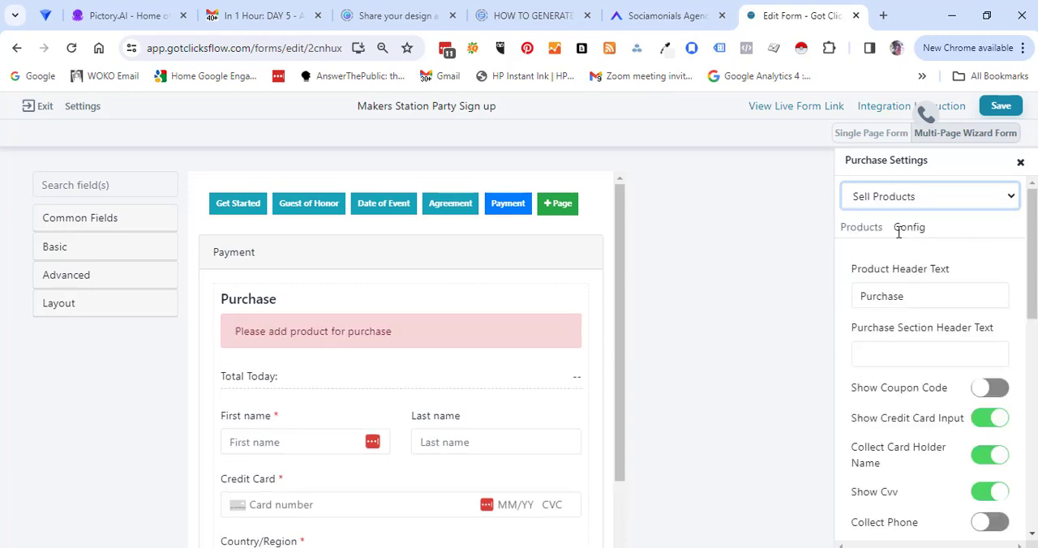
{"action": "left_click", "coordinate": [910, 227]}
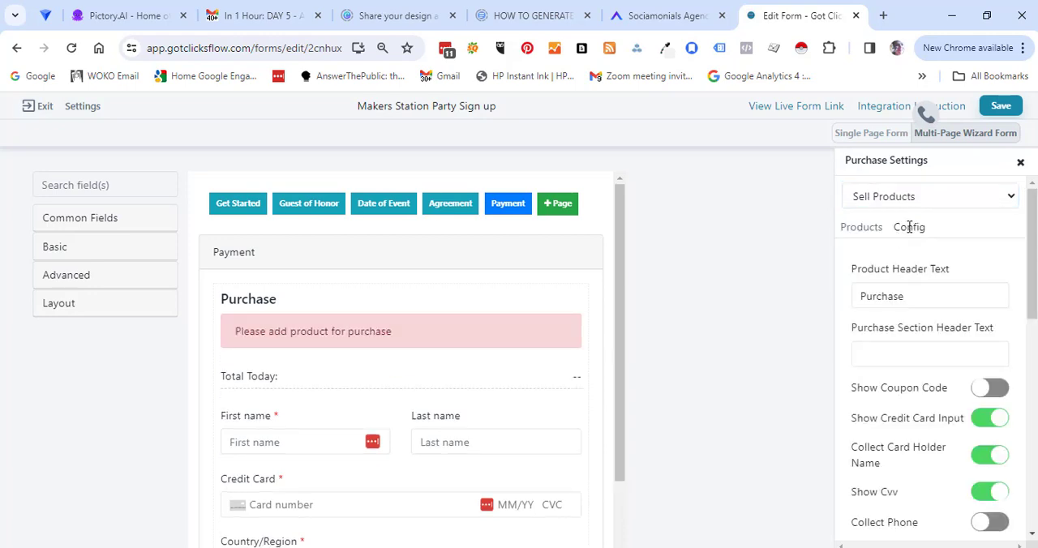
{"action": "left_click", "coordinate": [877, 232]}
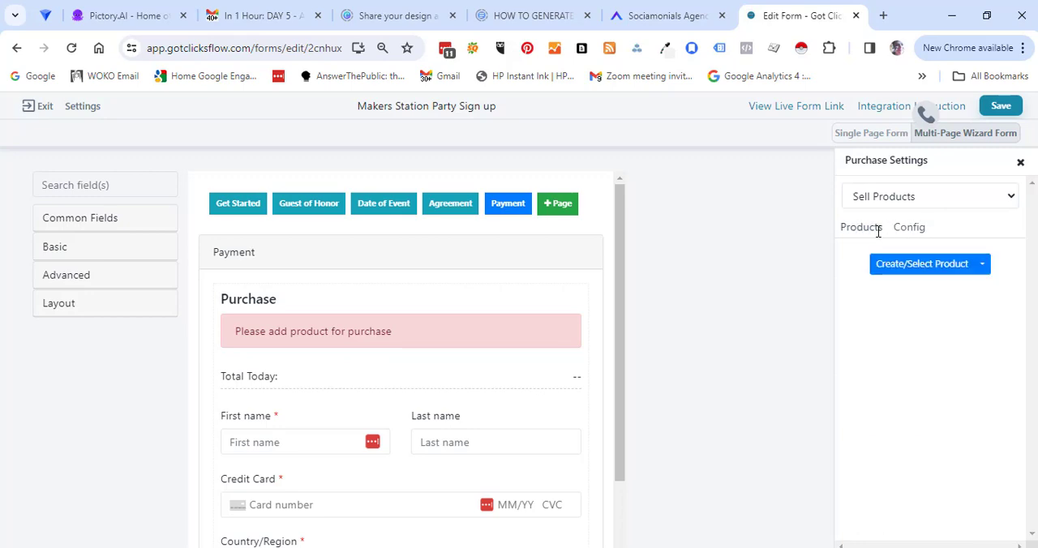
Add the Make 'n Take Party, Make 'n Take Party 8-10 and Festival - The Makers Station Event products to the purchase section.
{"action": "left_click", "coordinate": [981, 266]}
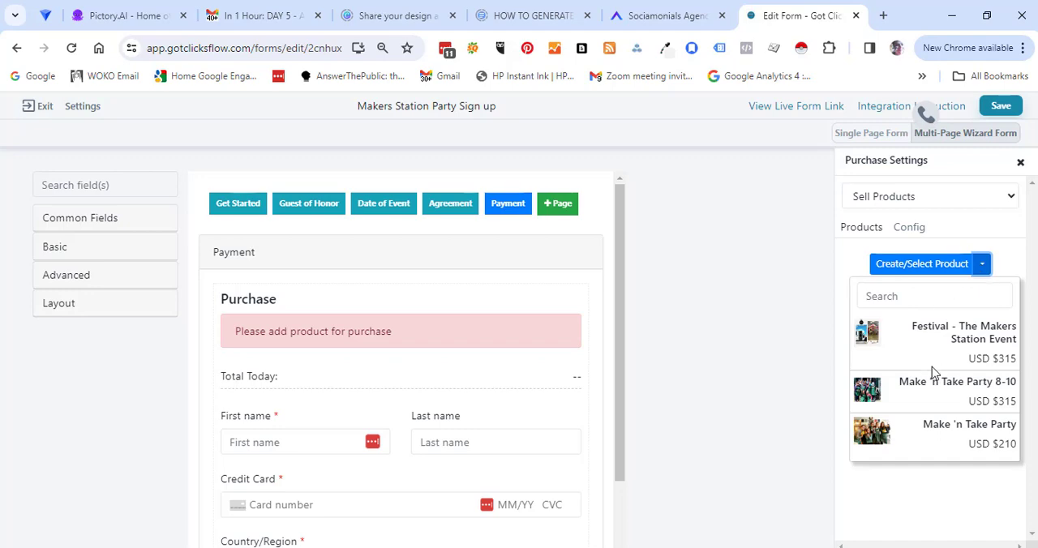
{"action": "left_click", "coordinate": [878, 444]}
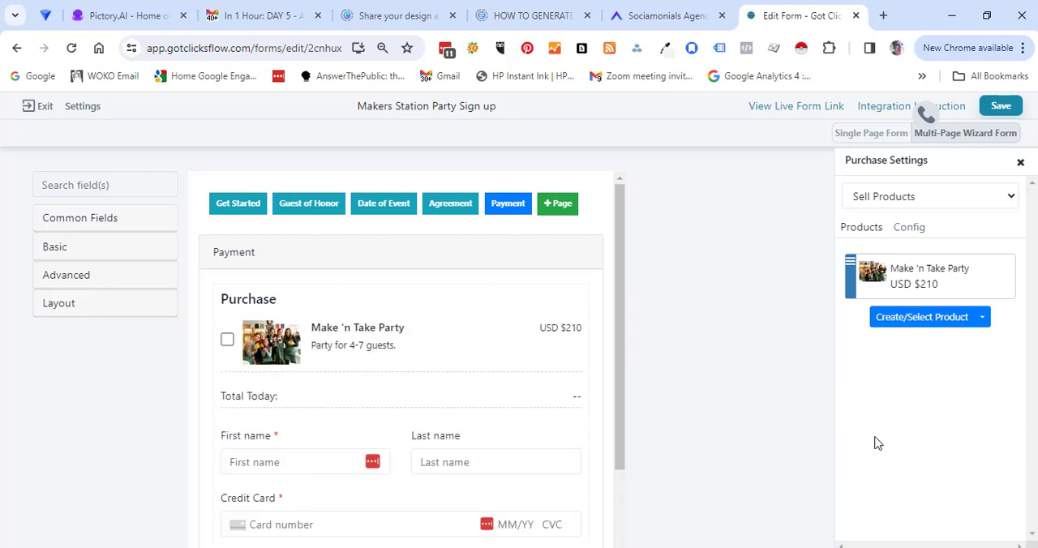
{"action": "left_click", "coordinate": [982, 318]}
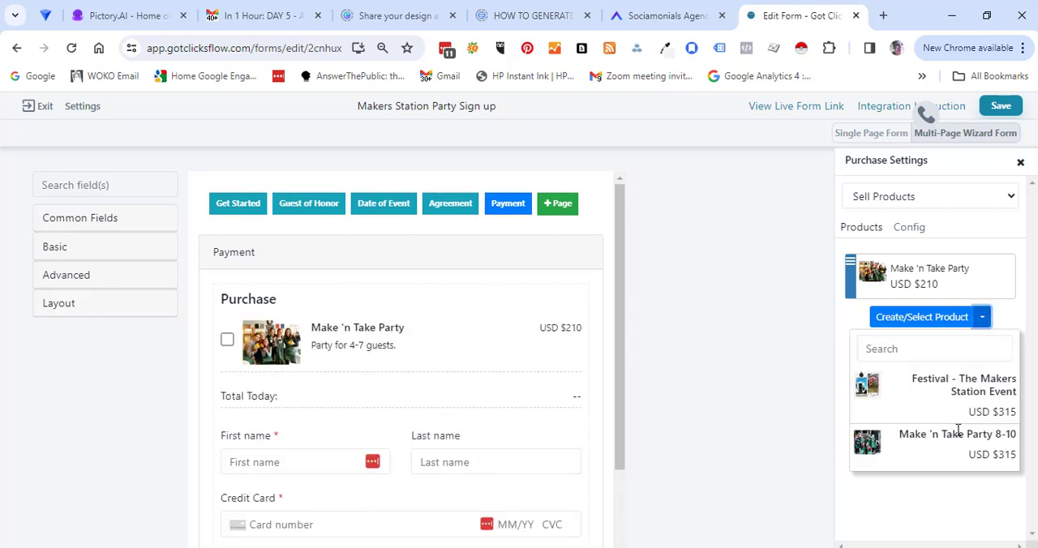
{"action": "left_click", "coordinate": [884, 439]}
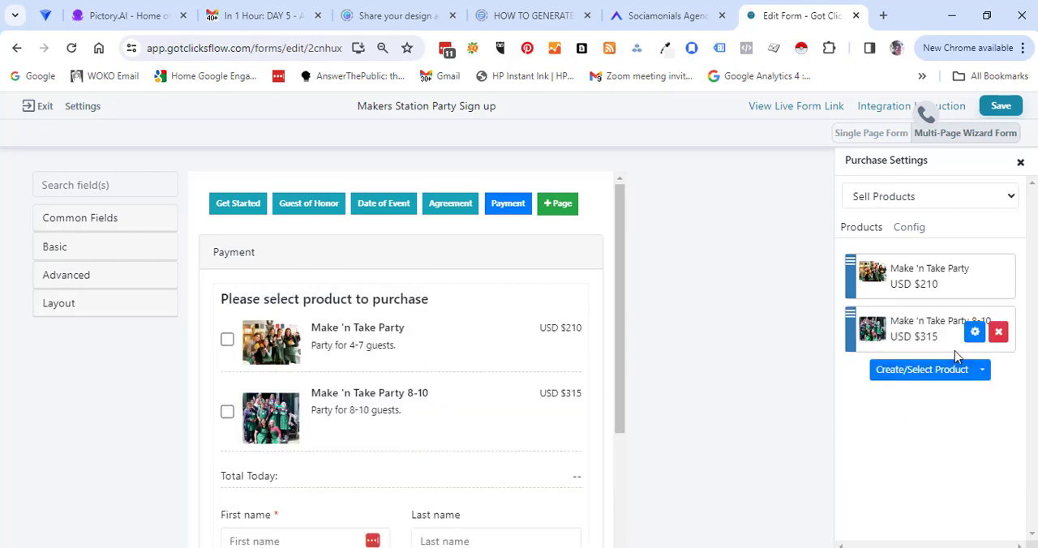
{"action": "mouse_move", "coordinate": [938, 273]}
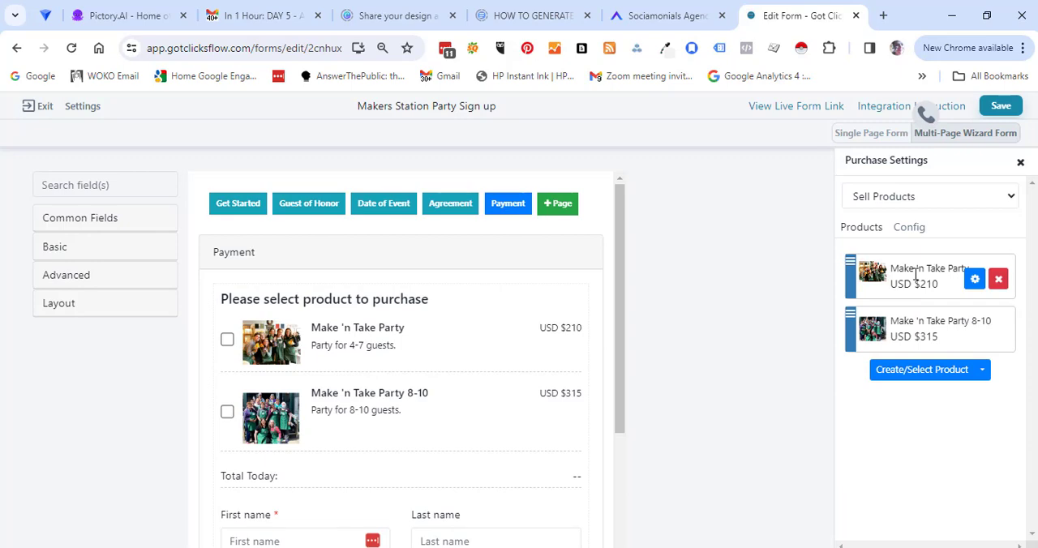
{"action": "left_click", "coordinate": [982, 371]}
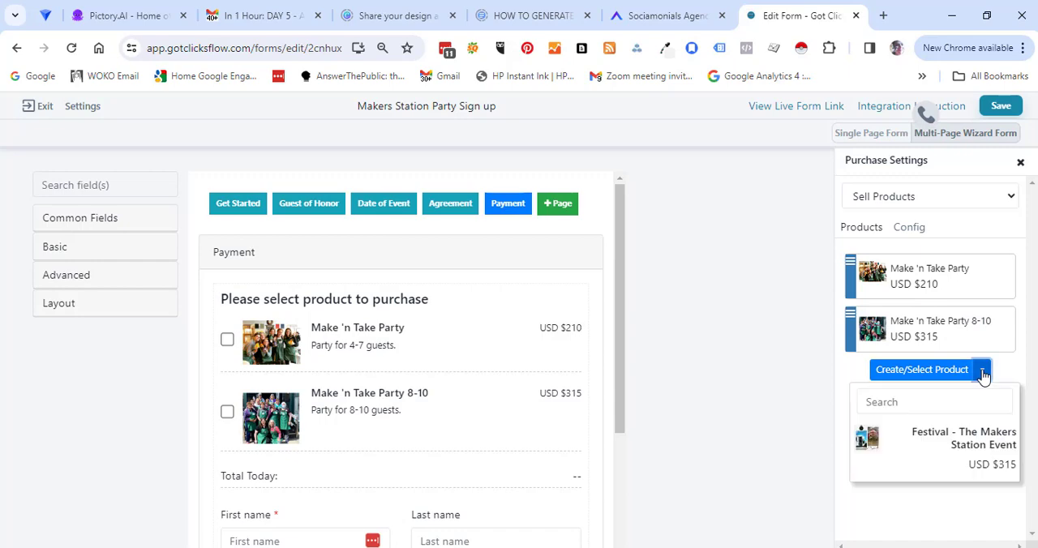
{"action": "left_click", "coordinate": [947, 431]}
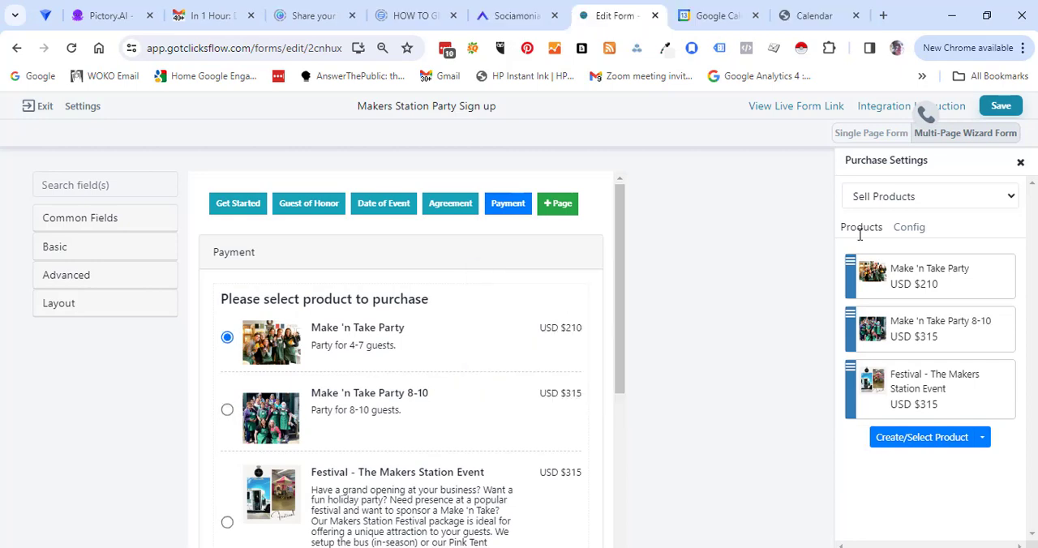
Enable Show Product Options for the Make 'n Take Party product.
{"action": "mouse_move", "coordinate": [860, 275]}
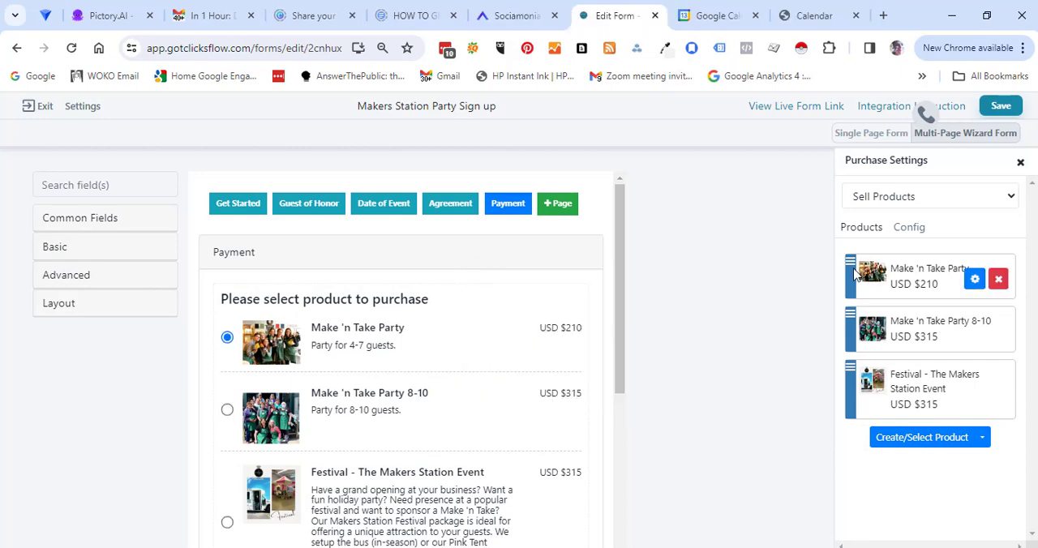
{"action": "left_click", "coordinate": [974, 281]}
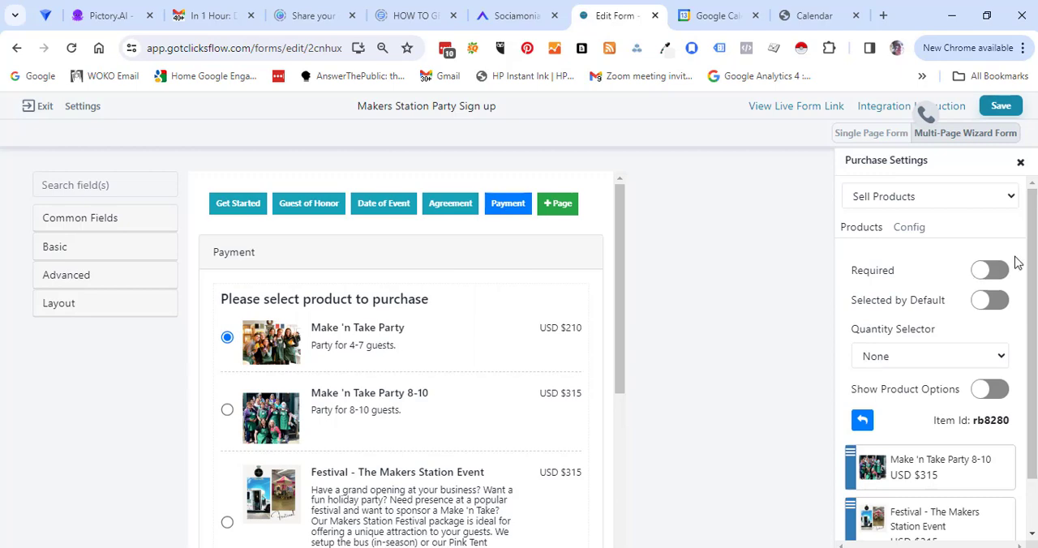
{"action": "scroll", "coordinate": [1031, 269], "scroll_direction": "down", "scroll_amount": 1}
{"action": "left_click_drag", "start_coordinate": [1031, 269], "coordinate": [1030, 300]}
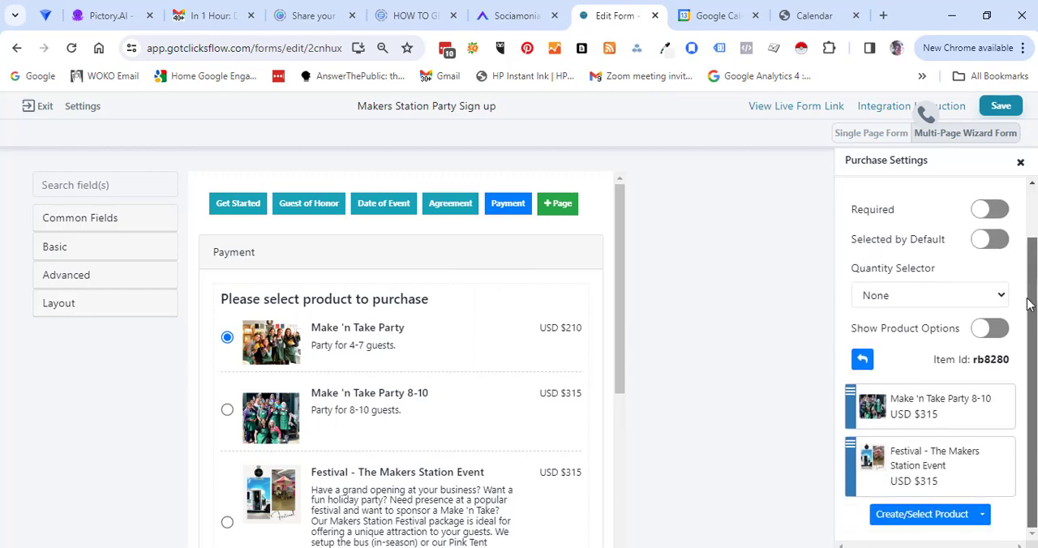
{"action": "left_click", "coordinate": [983, 328]}
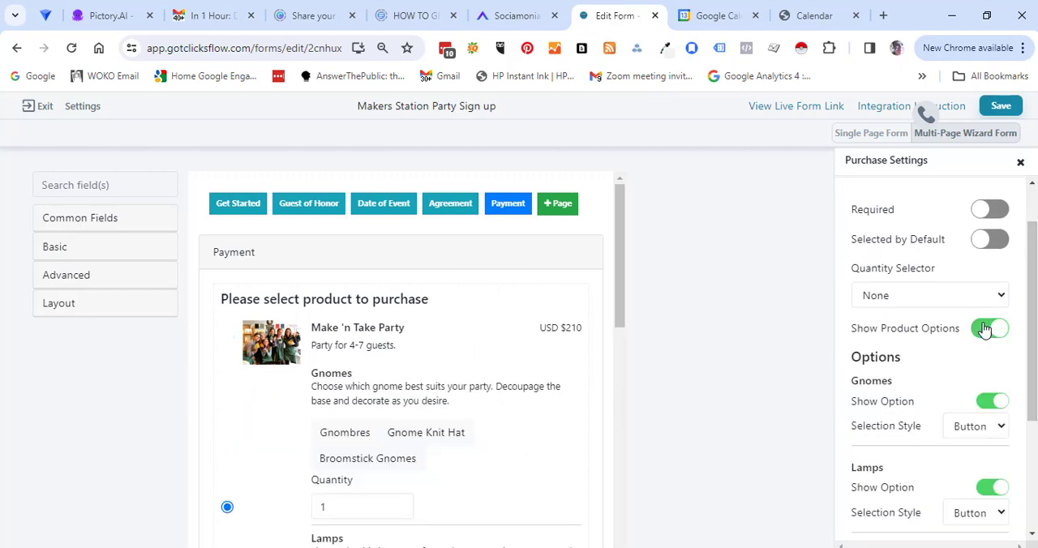
Set the selection style of the Make 'n Take Party product's Lamps option to Picture and check the form preview.
{"action": "left_click_drag", "start_coordinate": [1031, 275], "coordinate": [1032, 344]}
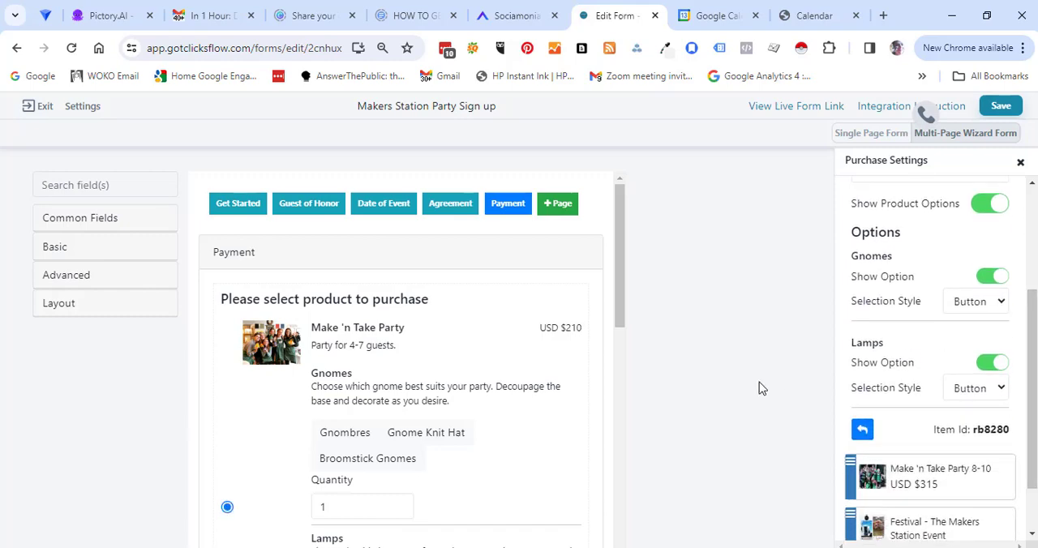
{"action": "left_click", "coordinate": [1000, 389]}
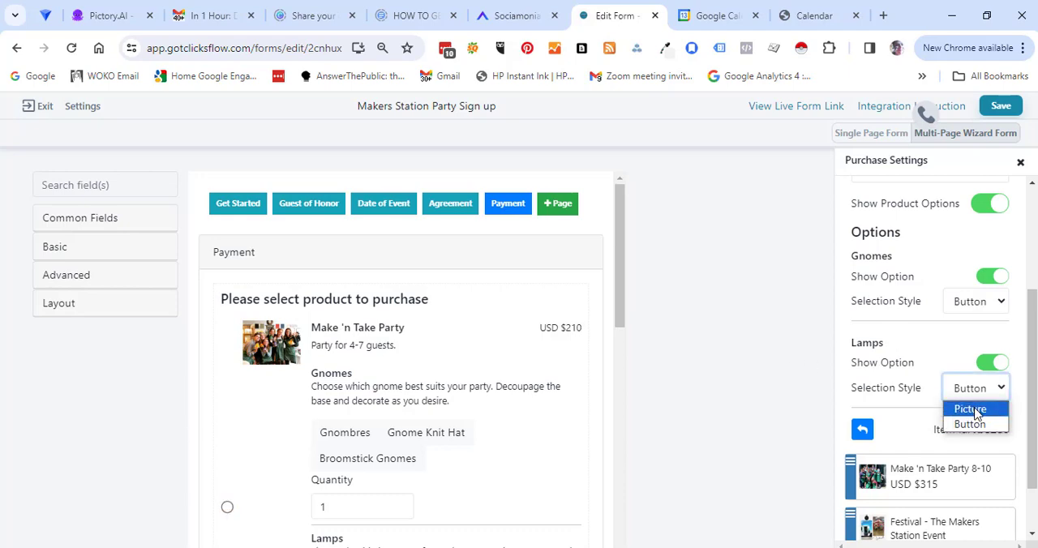
{"action": "left_click", "coordinate": [973, 410]}
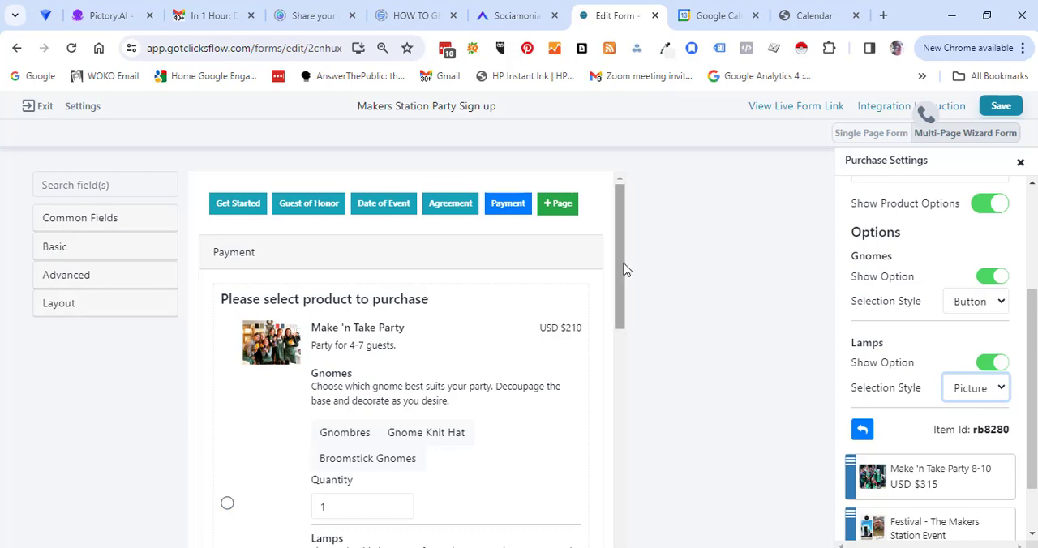
{"action": "left_click_drag", "start_coordinate": [622, 269], "coordinate": [609, 290]}
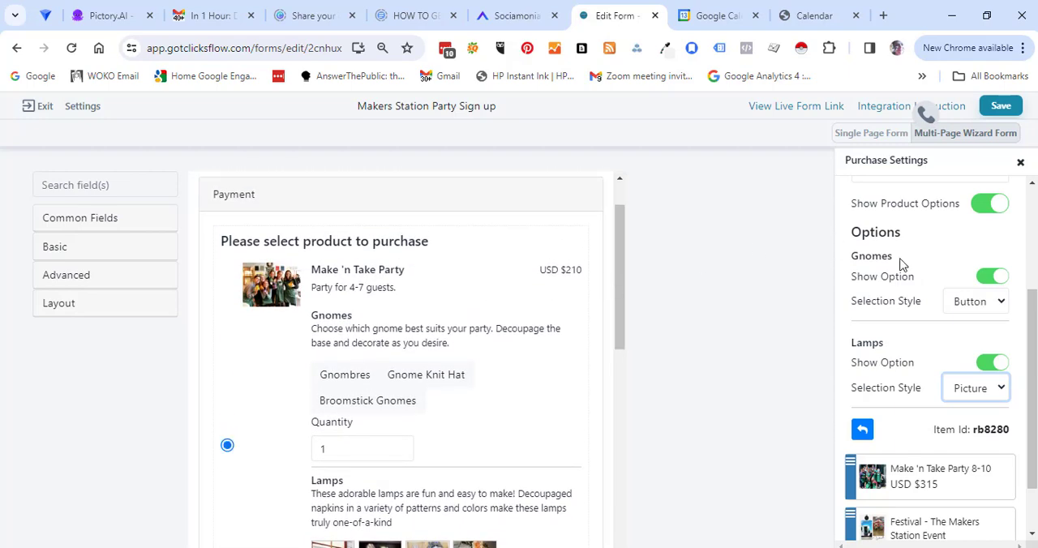
Save the form by overwriting existing version 1.7.
{"action": "left_click", "coordinate": [999, 105]}
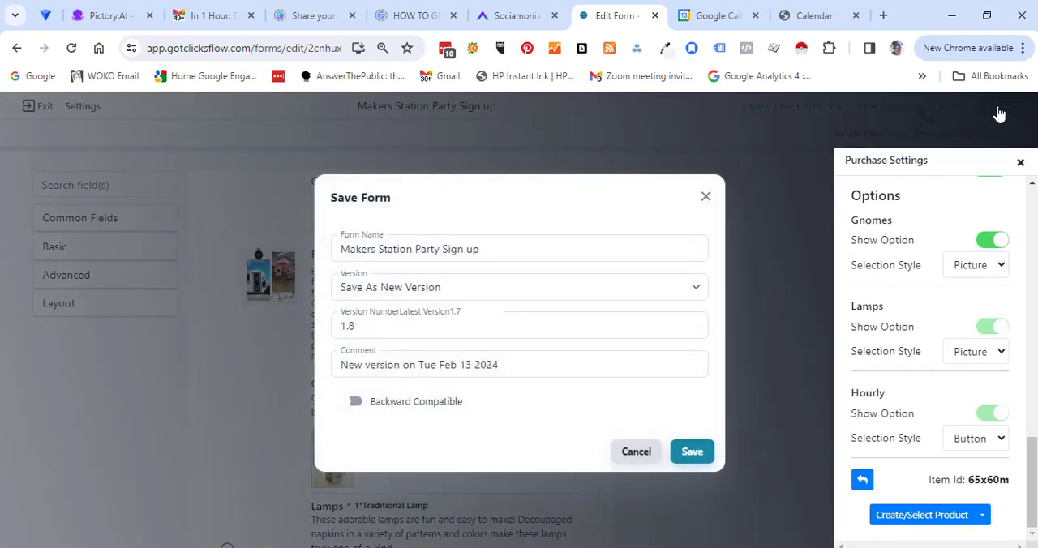
{"action": "left_click", "coordinate": [699, 288]}
{"action": "left_click", "coordinate": [593, 346]}
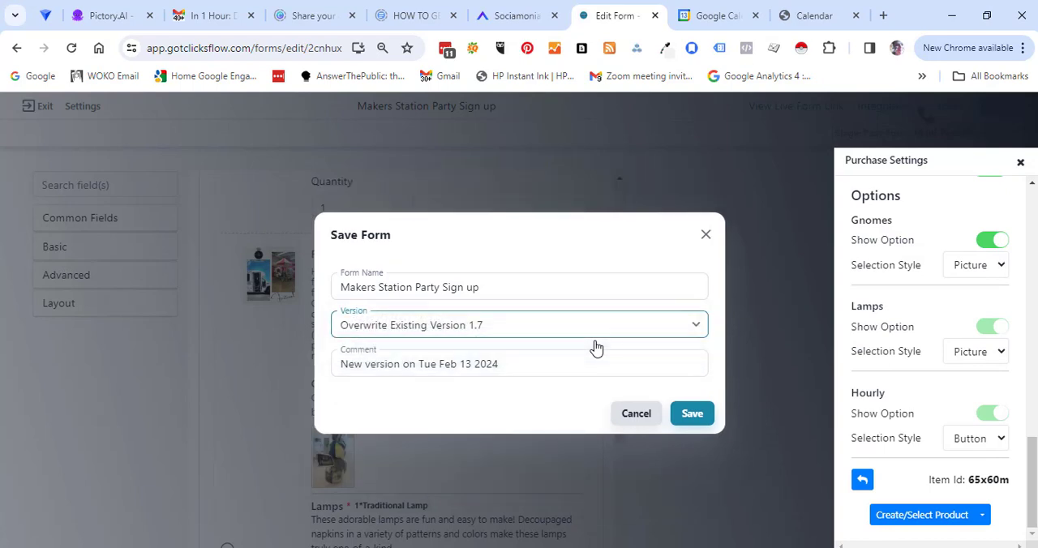
{"action": "left_click", "coordinate": [689, 414]}
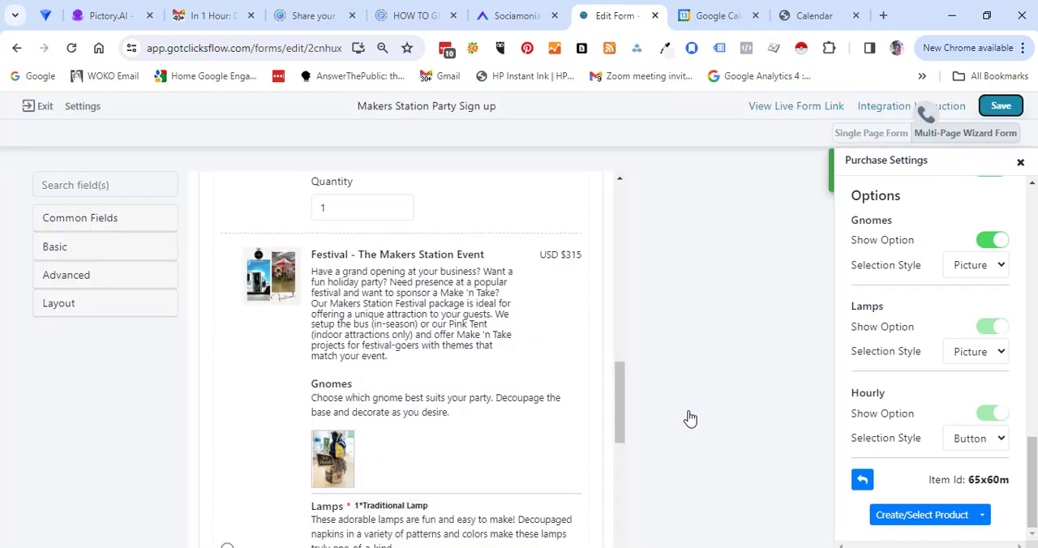
Leave the form editor, display The Makers Station calendar as well, and open the booker's public booking page settings.
{"action": "left_click", "coordinate": [35, 106]}
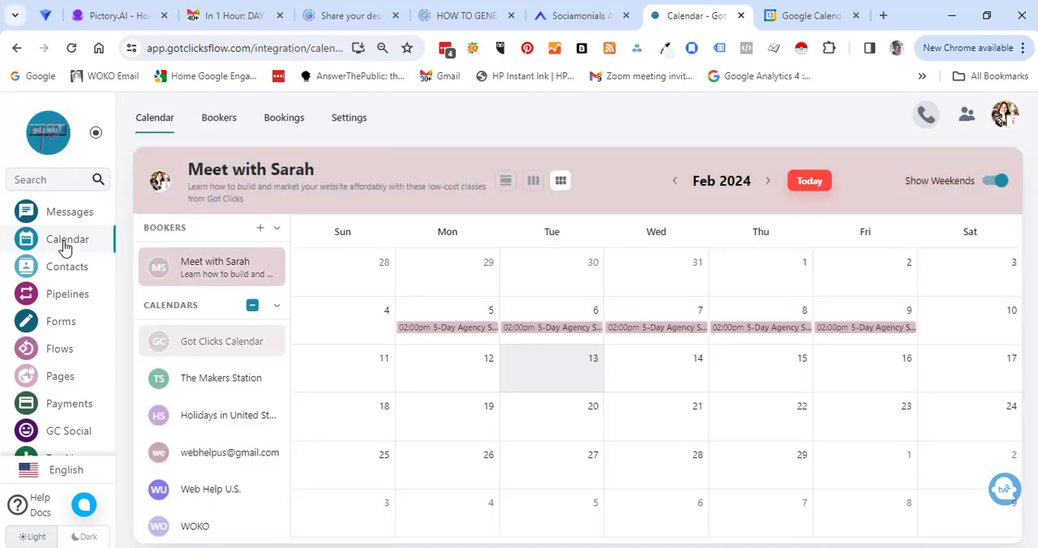
{"action": "left_click", "coordinate": [195, 383]}
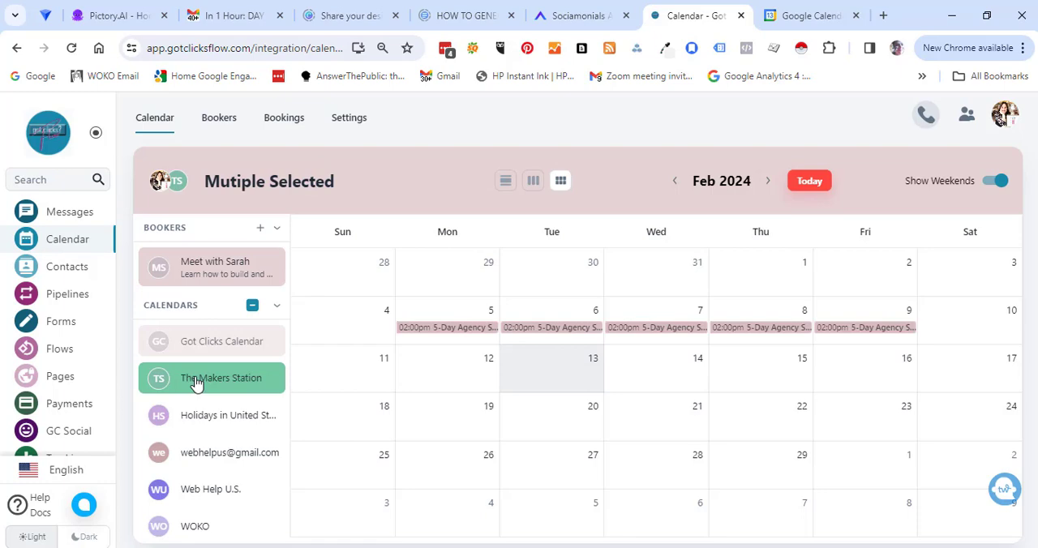
{"action": "left_click", "coordinate": [269, 268]}
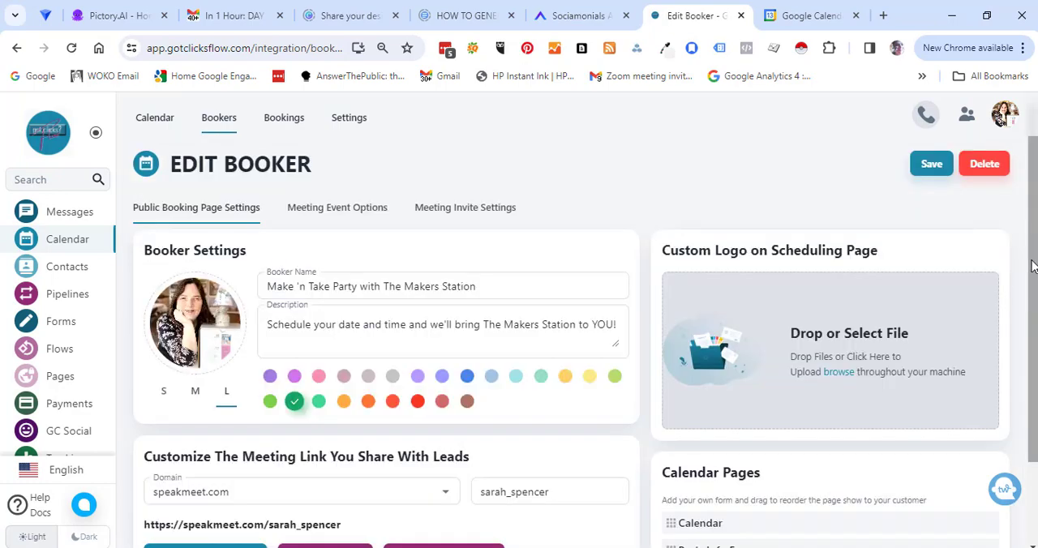
{"action": "left_click_drag", "start_coordinate": [1033, 278], "coordinate": [835, 265]}
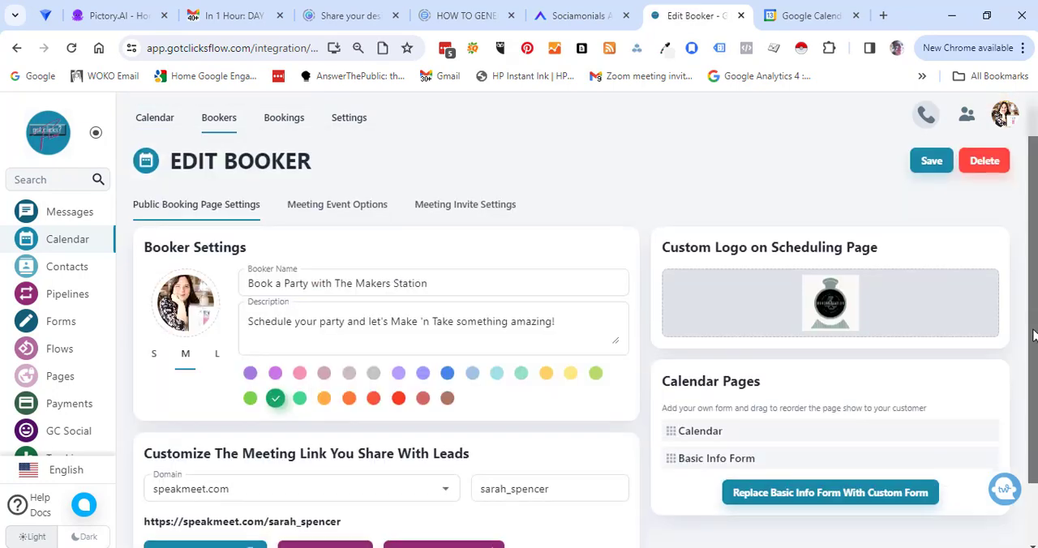
Replace the booker's basic info form with Makers Station Party Sign up, set the meeting link ending to themakersstation, and save the booker.
{"action": "scroll", "coordinate": [871, 432], "scroll_direction": "down", "scroll_amount": 2}
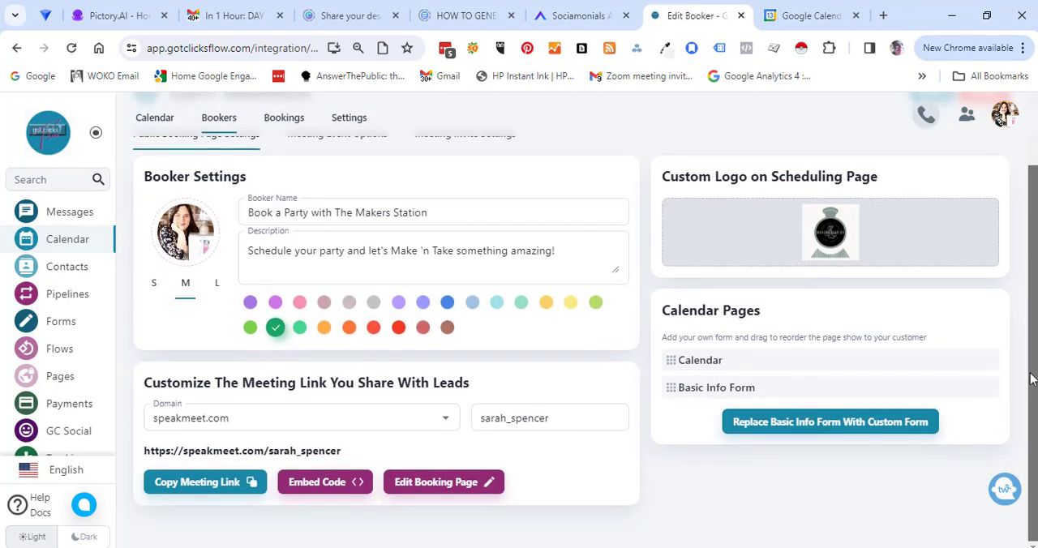
{"action": "left_click", "coordinate": [871, 430]}
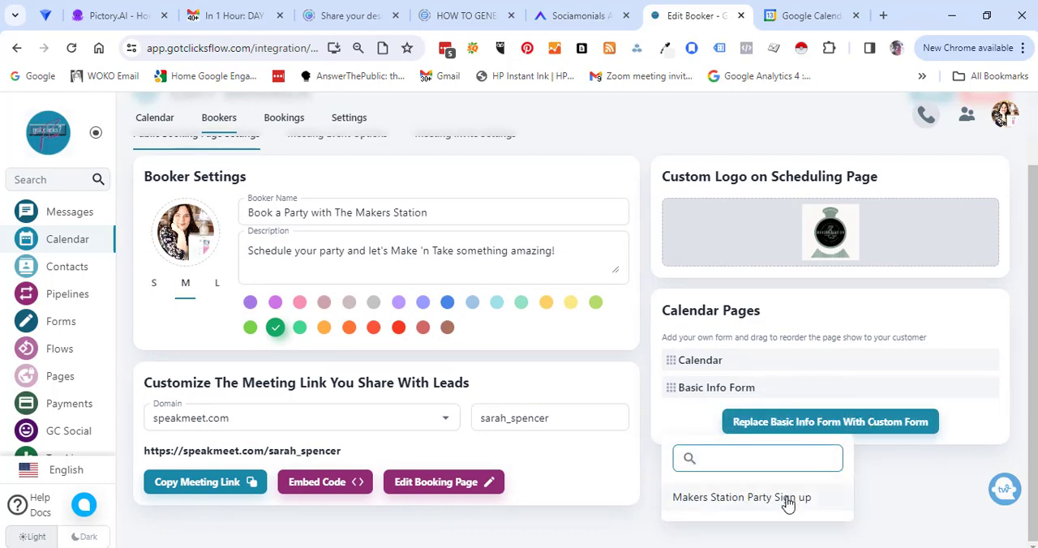
{"action": "left_click", "coordinate": [741, 497]}
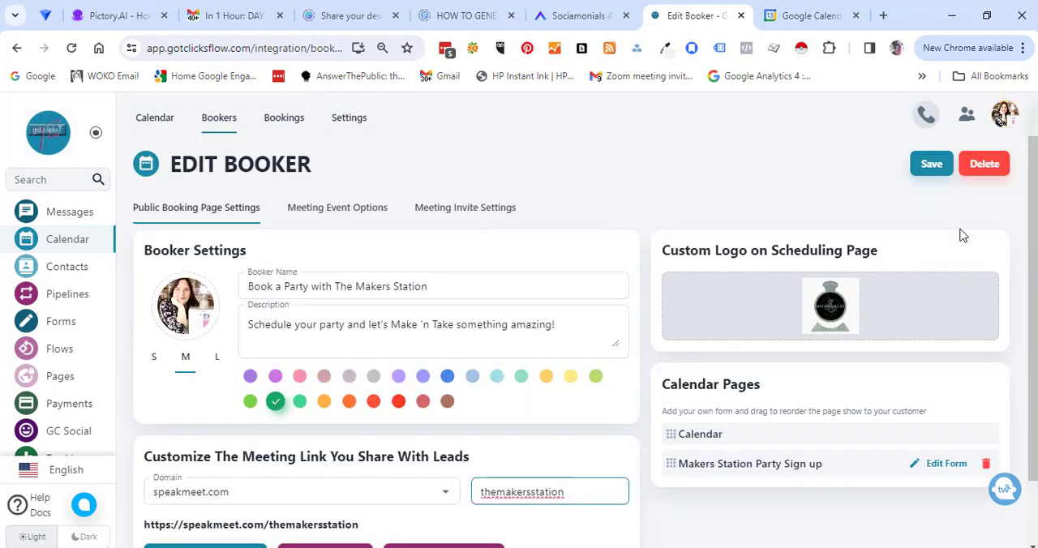
{"action": "left_click", "coordinate": [931, 165]}
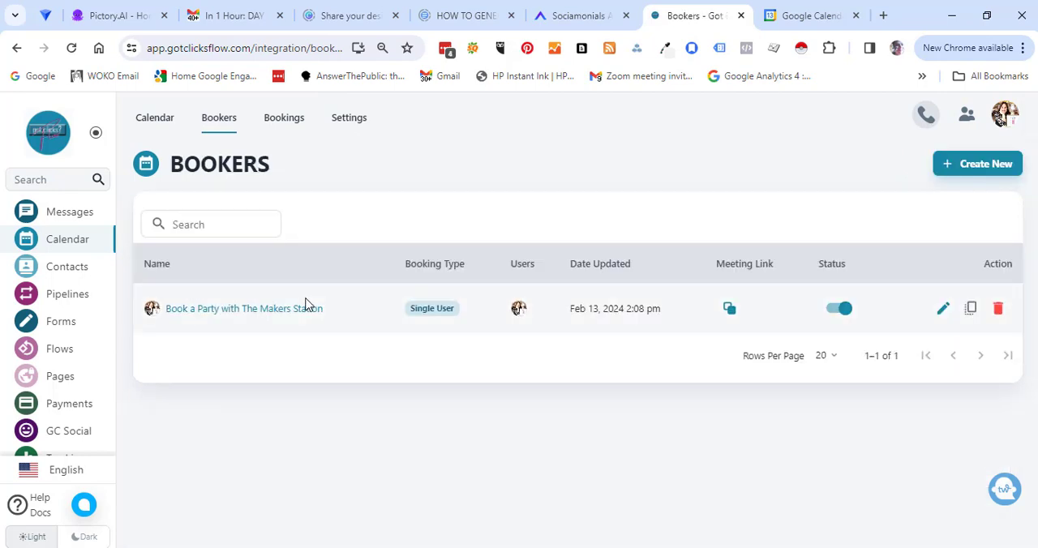
Reopen the Book a Party with The Makers Station booker.
{"action": "left_click", "coordinate": [296, 310]}
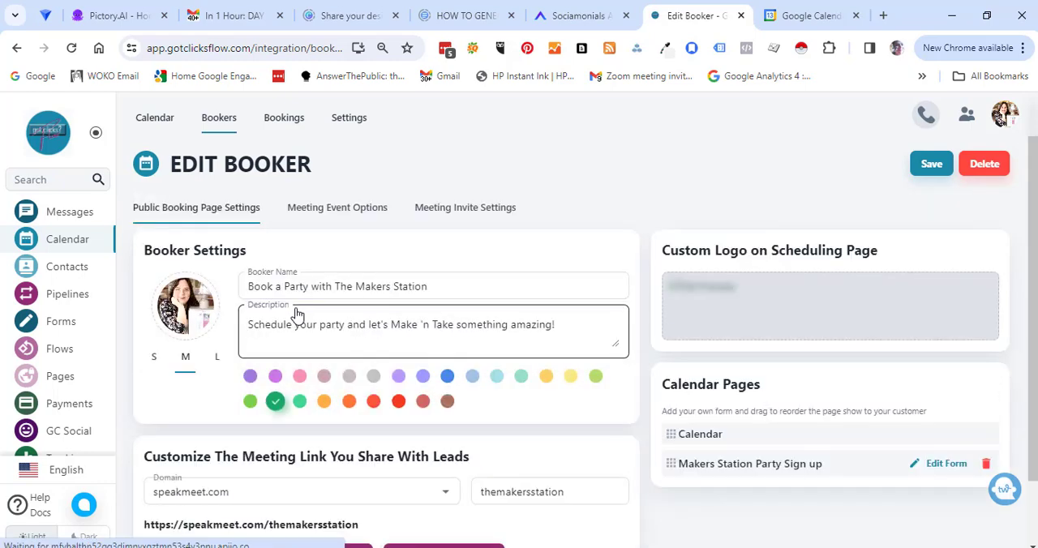
In the meeting event options, disable Monday to Wednesday, set Thursday and Friday hours to 19:00–21:00, and add three time ranges each on Saturday and Sunday.
{"action": "left_click", "coordinate": [361, 215]}
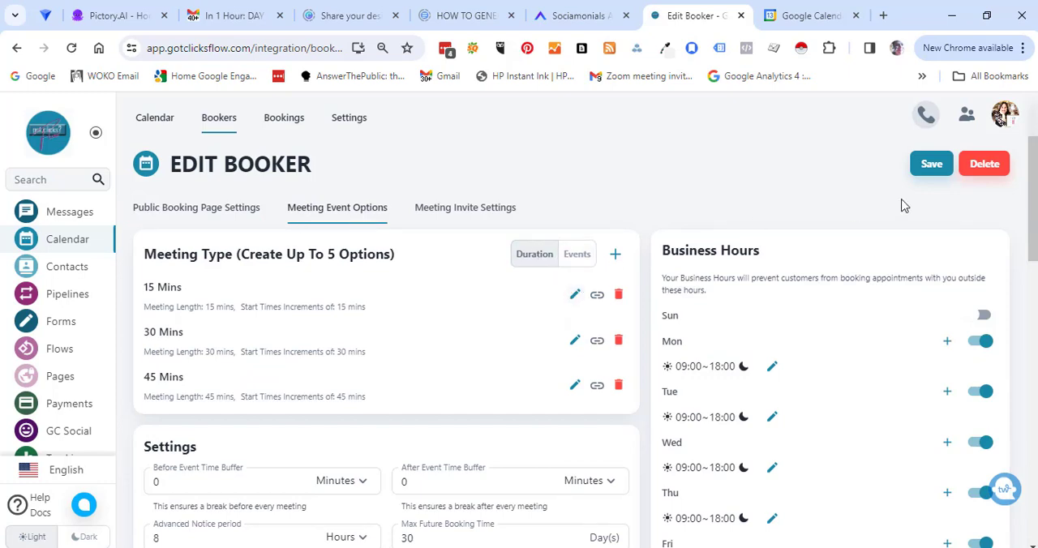
{"action": "left_click_drag", "start_coordinate": [1034, 166], "coordinate": [1034, 203]}
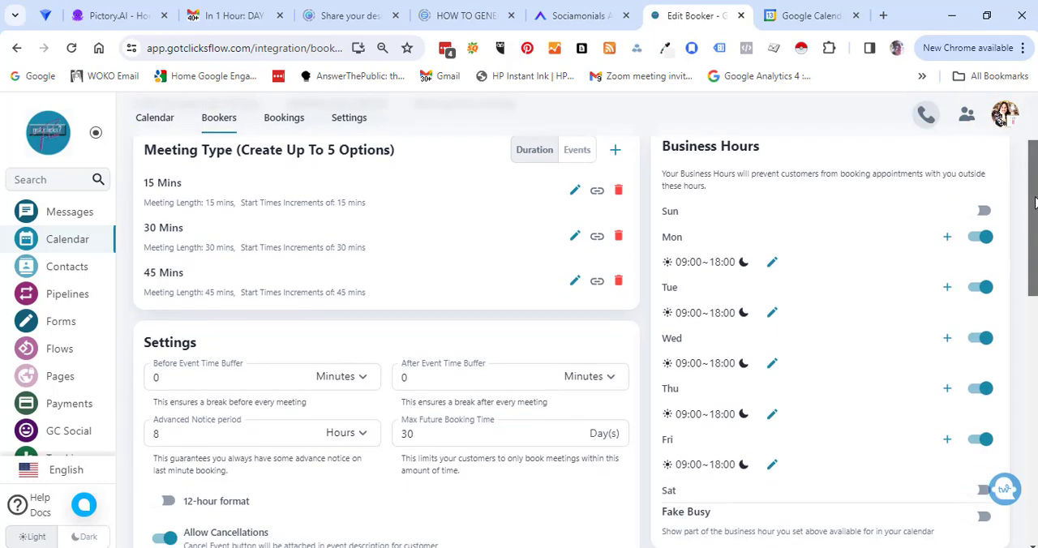
{"action": "left_click", "coordinate": [985, 239]}
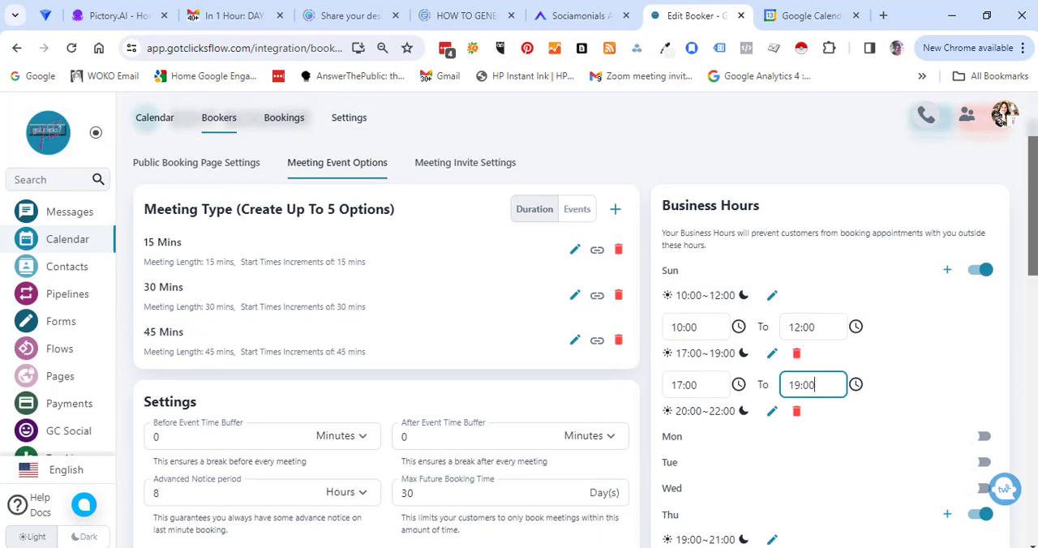
{"action": "left_click_drag", "start_coordinate": [1034, 231], "coordinate": [1033, 282]}
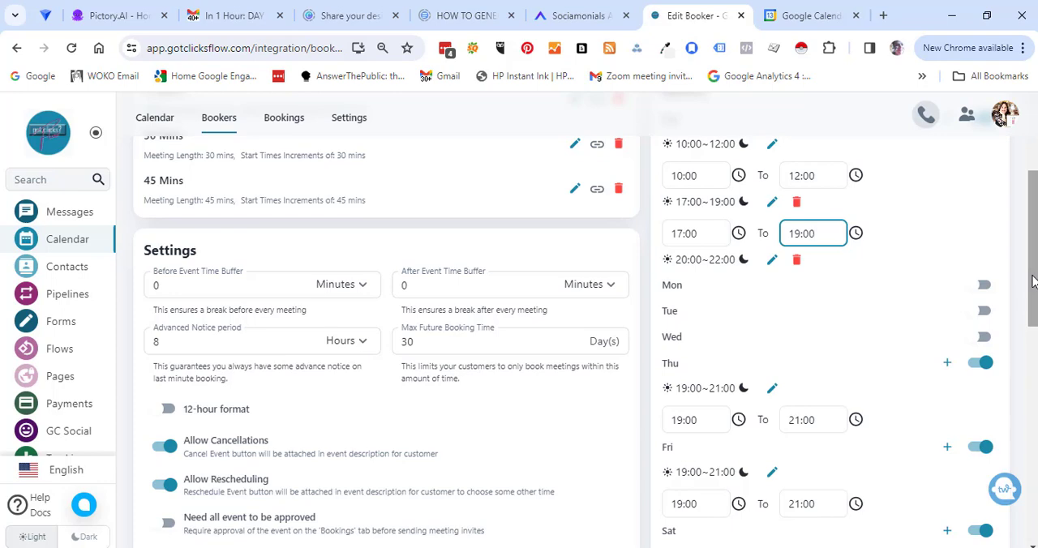
Set the before- and after-event buffers to 1 hour and the max future booking time to 365 days, and require approval for all events.
{"action": "left_click", "coordinate": [245, 290]}
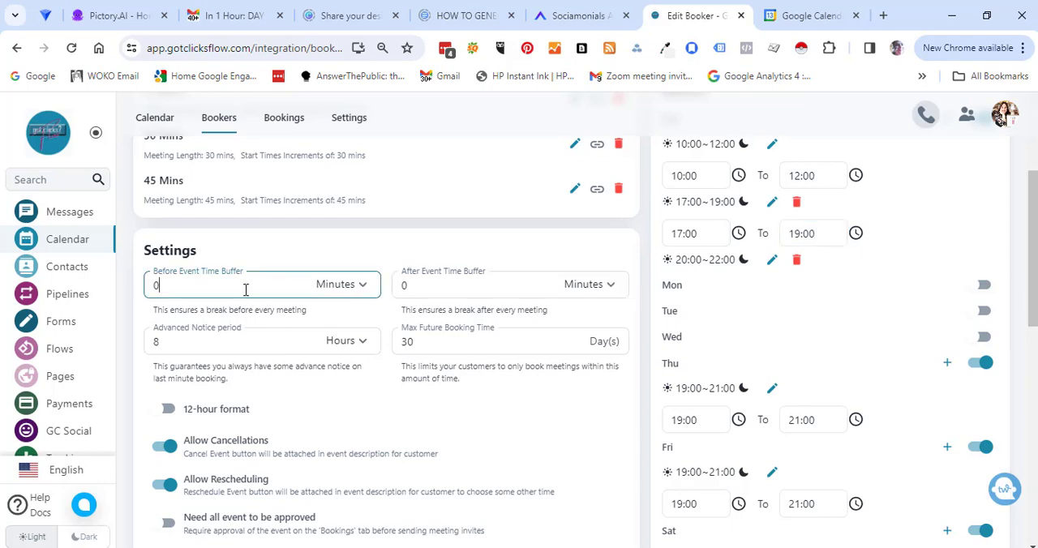
{"action": "left_click", "coordinate": [365, 287]}
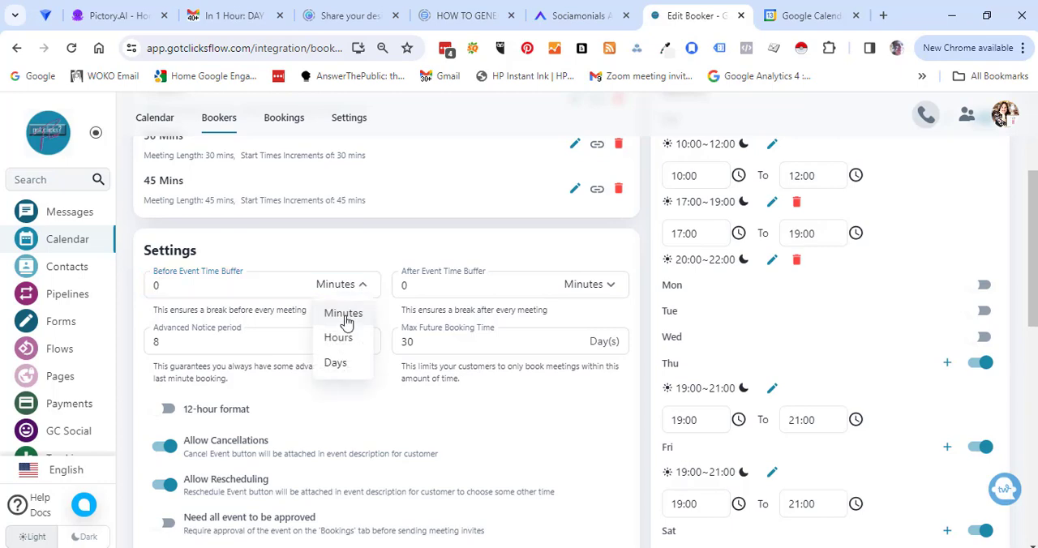
{"action": "left_click", "coordinate": [339, 338]}
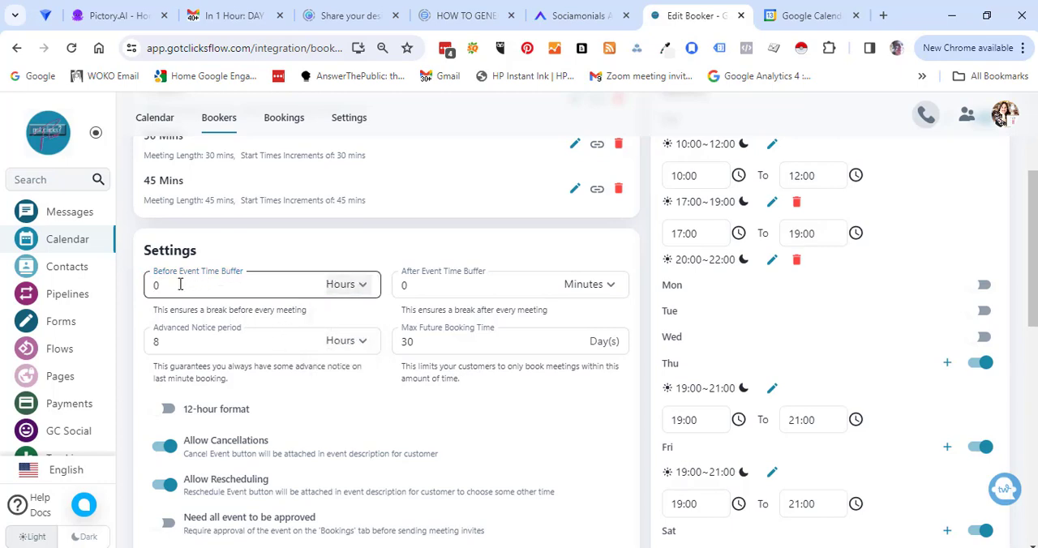
{"action": "left_click", "coordinate": [178, 284]}
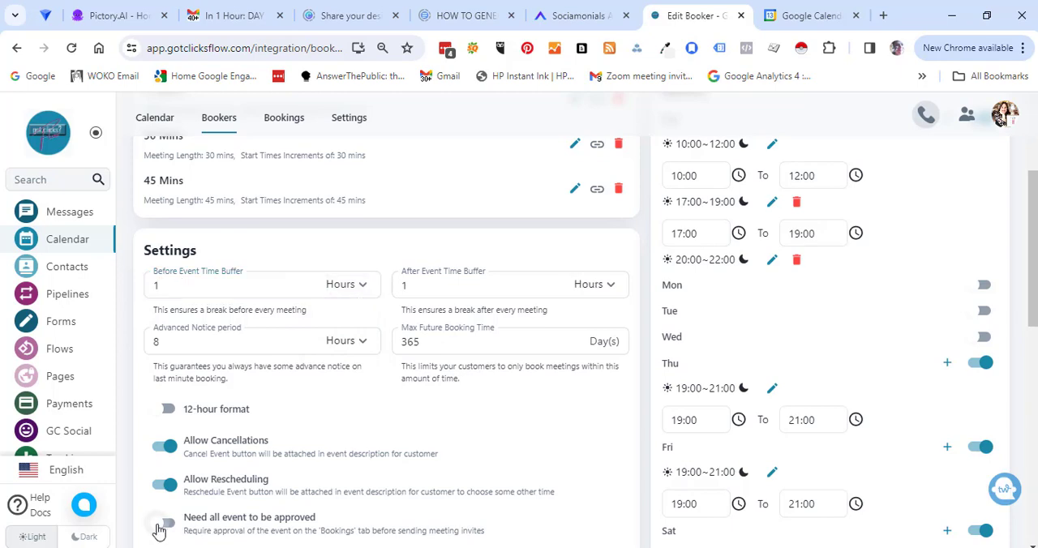
{"action": "left_click", "coordinate": [161, 525]}
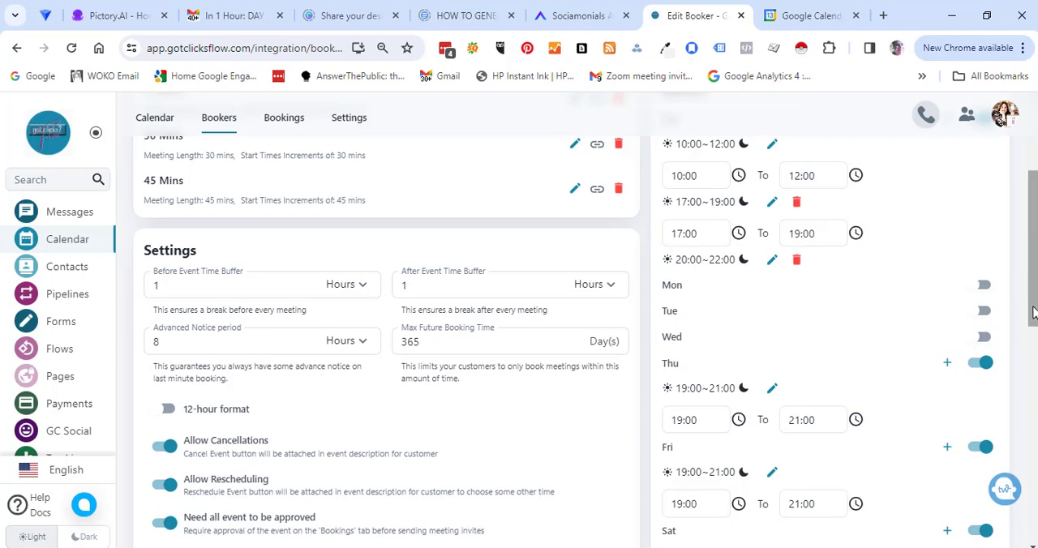
Make the booker private, review the email notice settings down to the follow-up message, and save the booker.
{"action": "left_click_drag", "start_coordinate": [1034, 312], "coordinate": [1034, 376]}
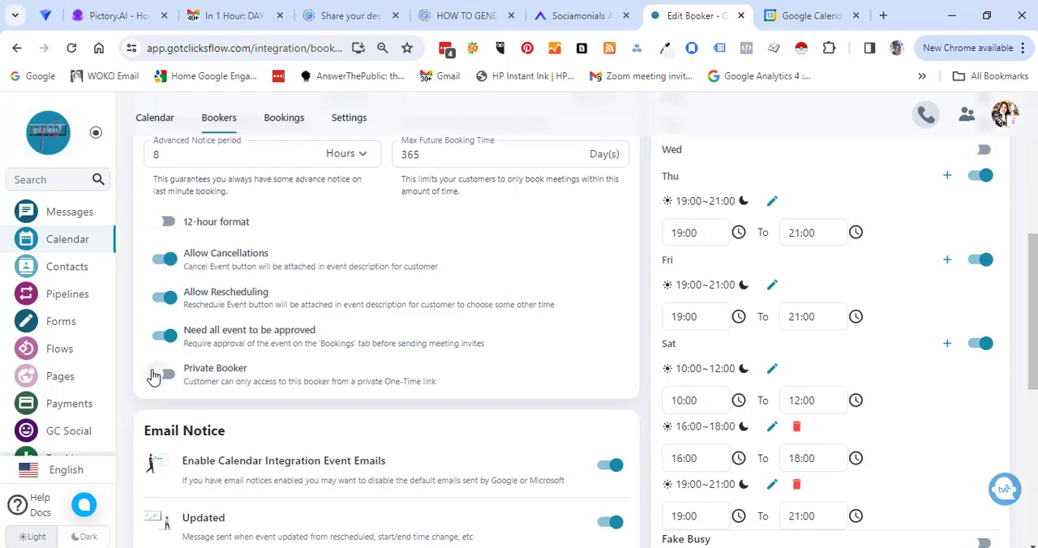
{"action": "left_click", "coordinate": [162, 374]}
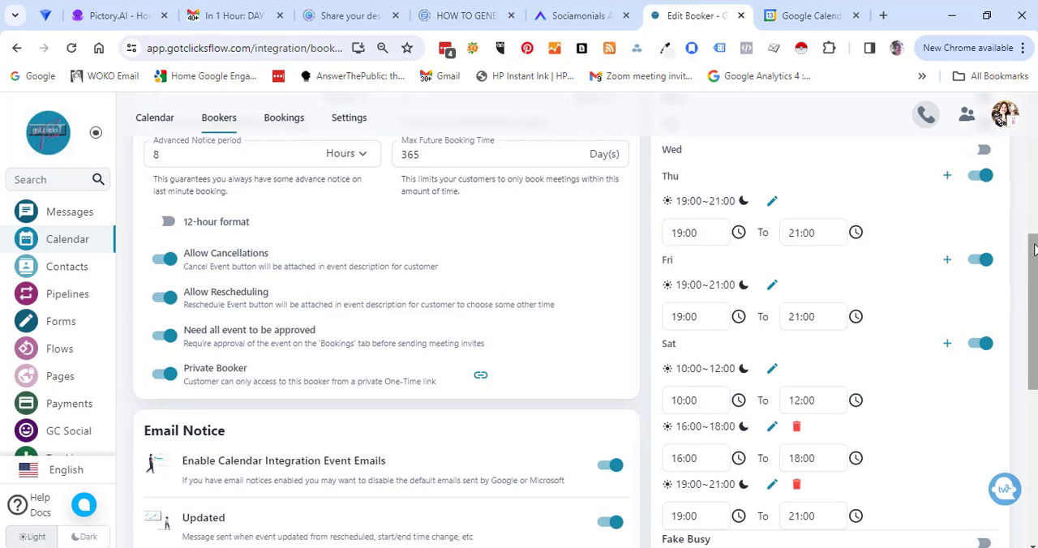
{"action": "left_click_drag", "start_coordinate": [1034, 247], "coordinate": [1028, 340]}
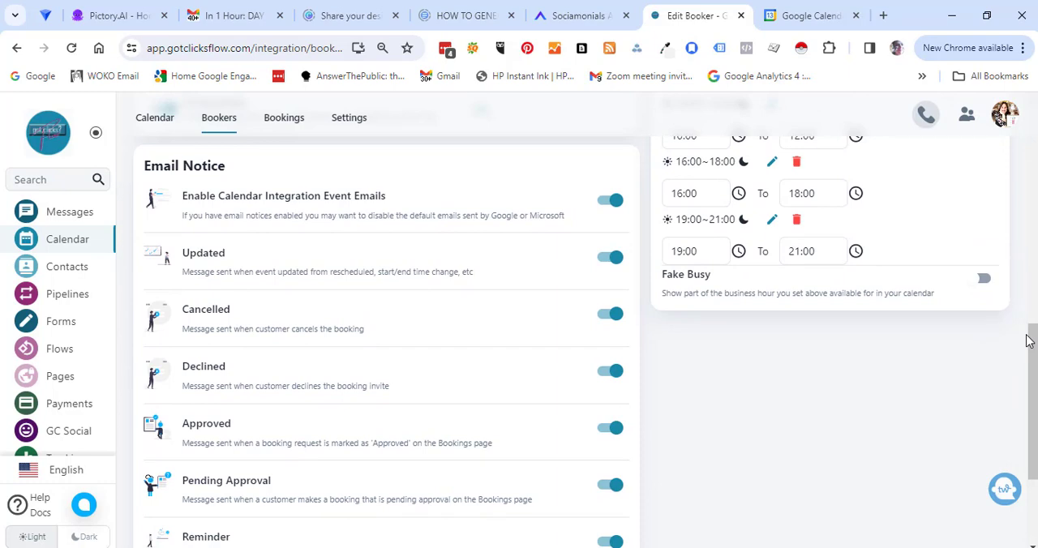
{"action": "left_click_drag", "start_coordinate": [1028, 340], "coordinate": [1027, 414]}
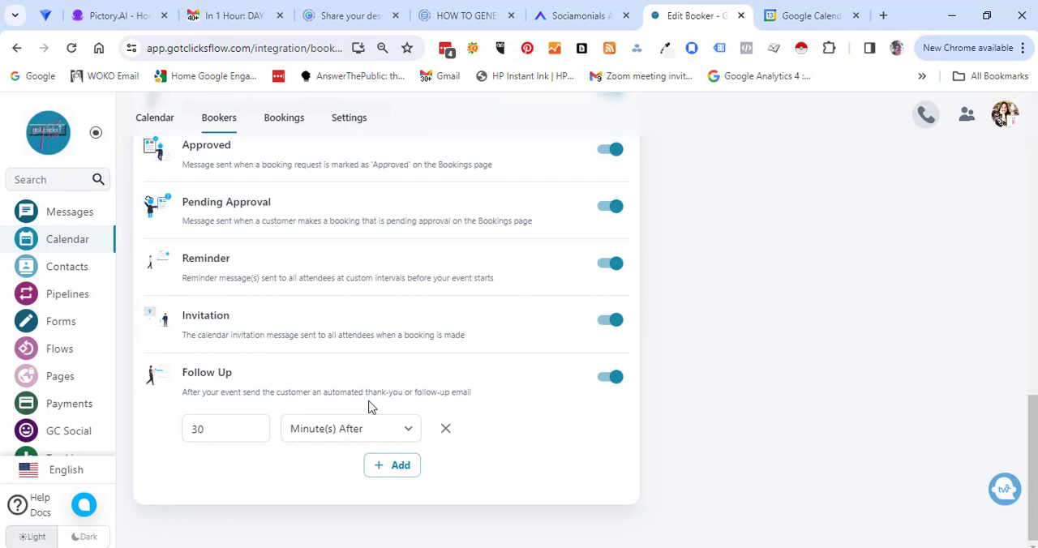
{"action": "scroll", "coordinate": [648, 324], "scroll_direction": "up", "scroll_amount": 15}
{"action": "left_click", "coordinate": [930, 164]}
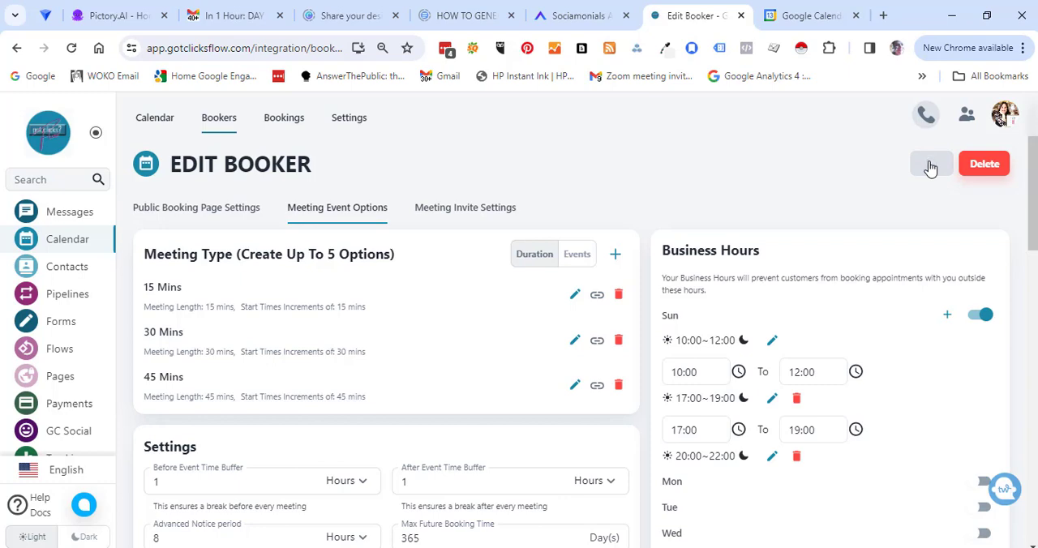
Reopen the party booker from the calendar, change its meeting link domain to calbooker.com, and save it.
{"action": "left_click", "coordinate": [73, 239]}
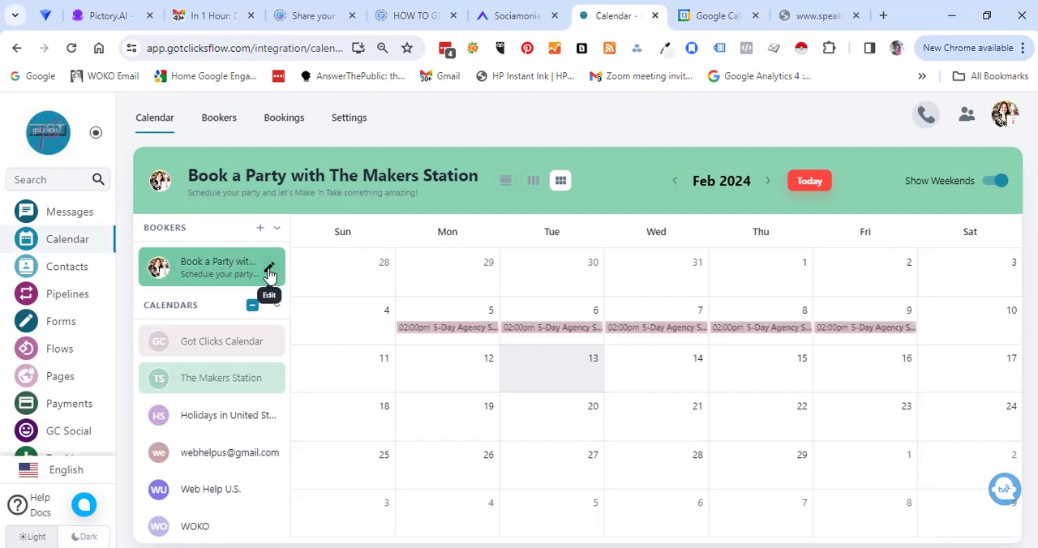
{"action": "left_click", "coordinate": [270, 270]}
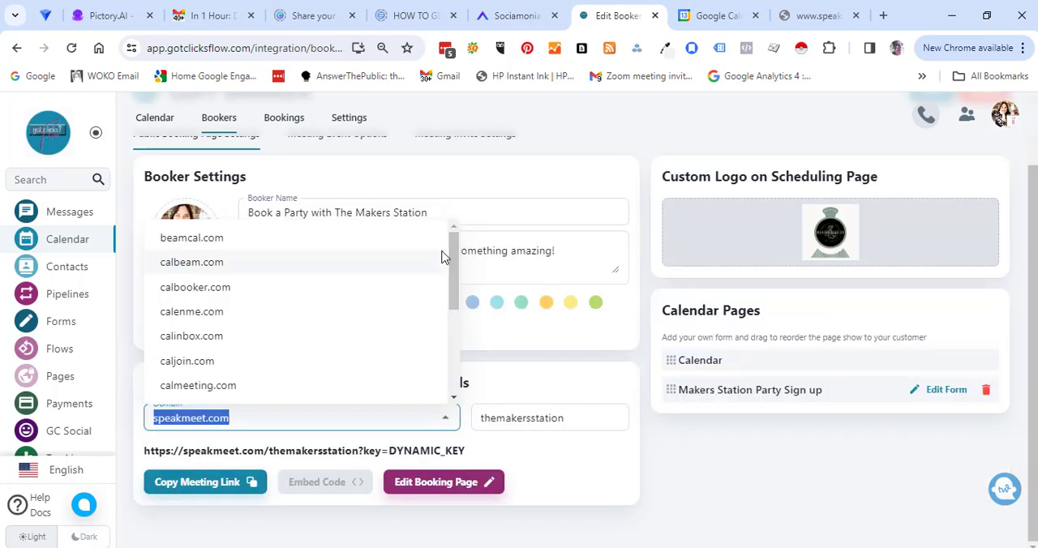
{"action": "left_click", "coordinate": [349, 240]}
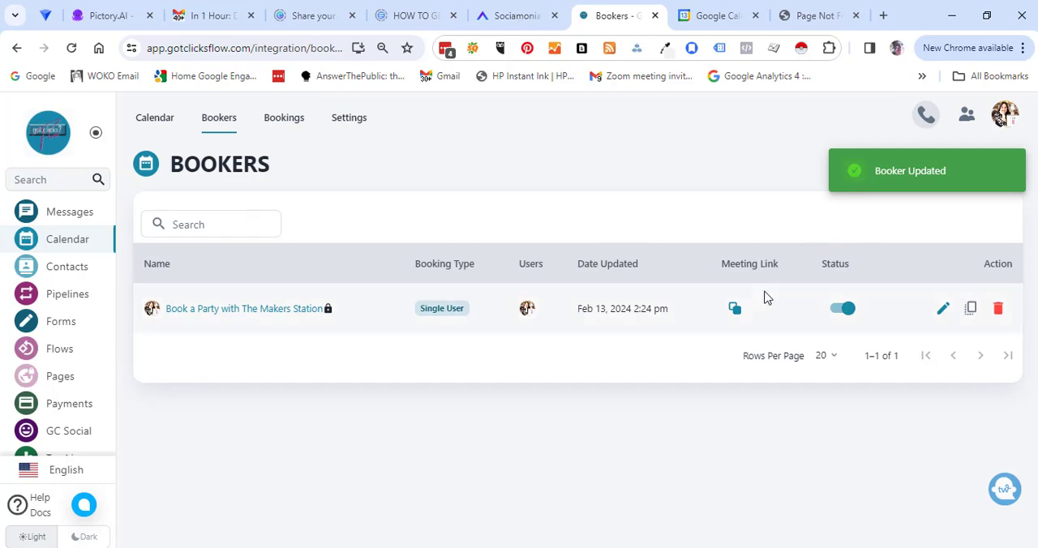
Copy the party booker's meeting link, close the Page Not Found browser tab, and load the copied link in a new one.
{"action": "left_click", "coordinate": [734, 310]}
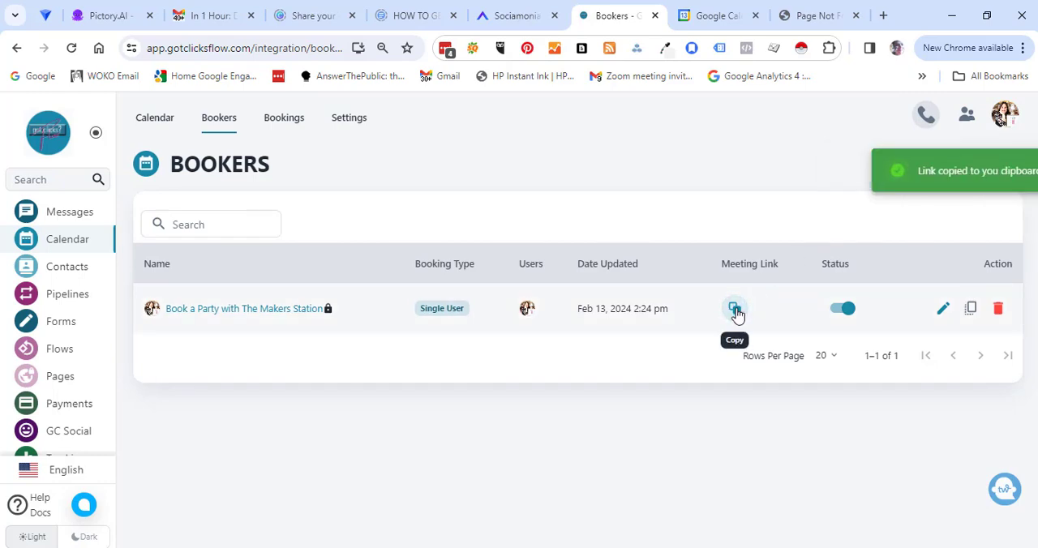
{"action": "left_click", "coordinate": [855, 16]}
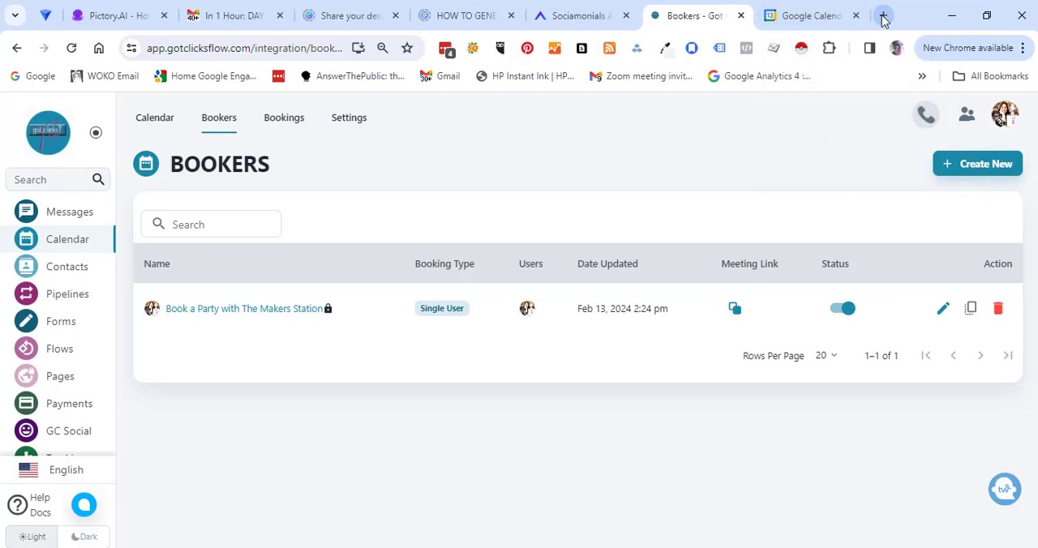
{"action": "left_click", "coordinate": [883, 18]}
{"action": "key", "text": "ctrl+v"}
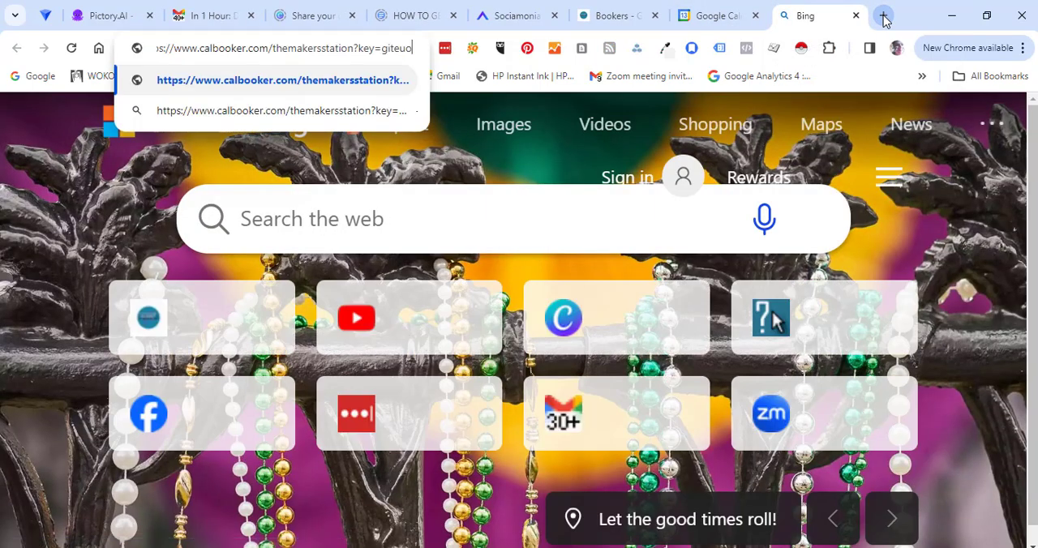
{"action": "key", "text": "Return"}
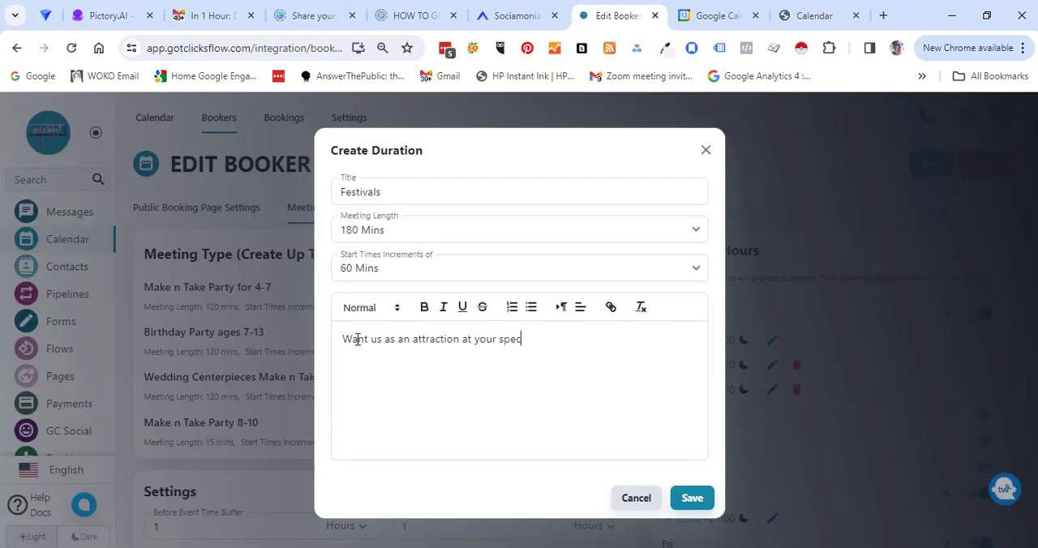
Complete the 180-minute Festivals meeting type with a description covering $150 per hour, 2 for $20 booth, and sponsorship options, and save it and the booker.
{"action": "type", "text": "eve"}
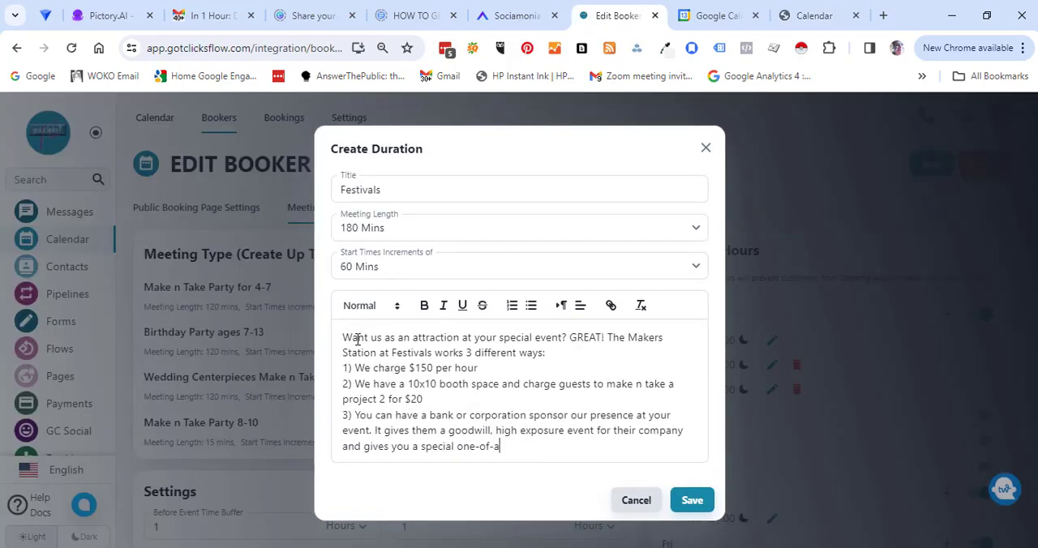
{"action": "type", "text": "-kind attraction for your event!"}
{"action": "left_click", "coordinate": [693, 501]}
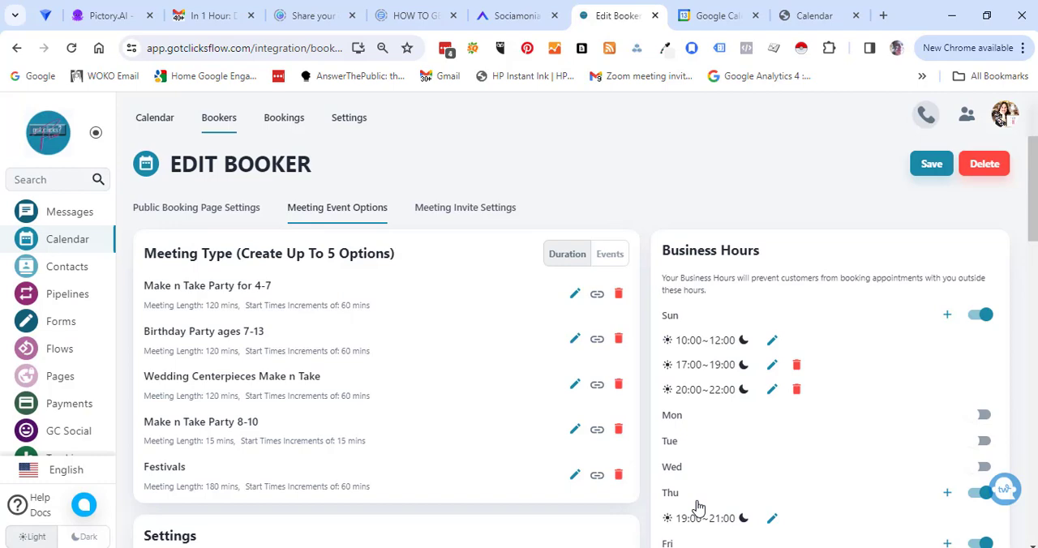
{"action": "left_click", "coordinate": [932, 165]}
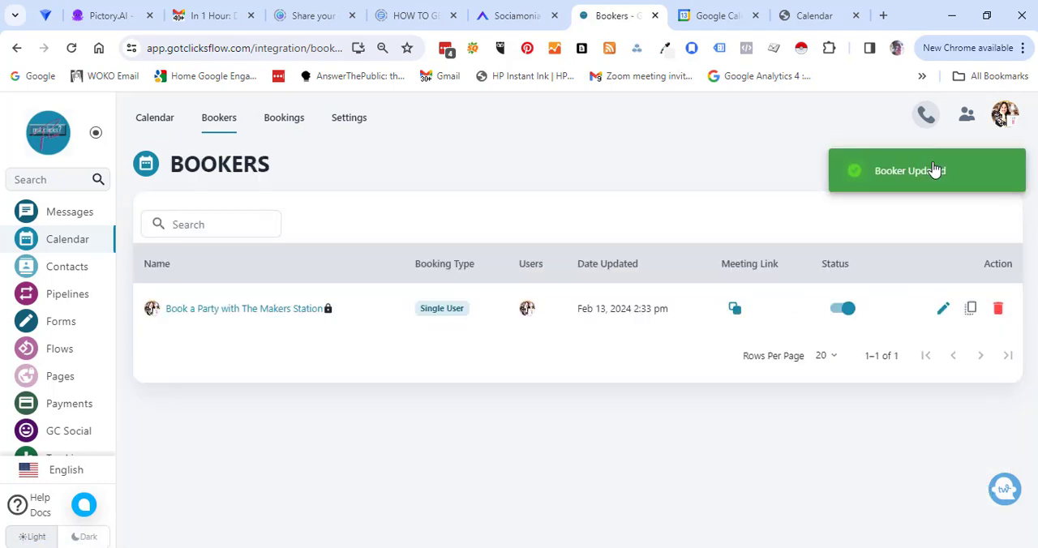
Copy the updated booker's meeting link and open the public booking page in a new browser tab.
{"action": "left_click", "coordinate": [734, 309]}
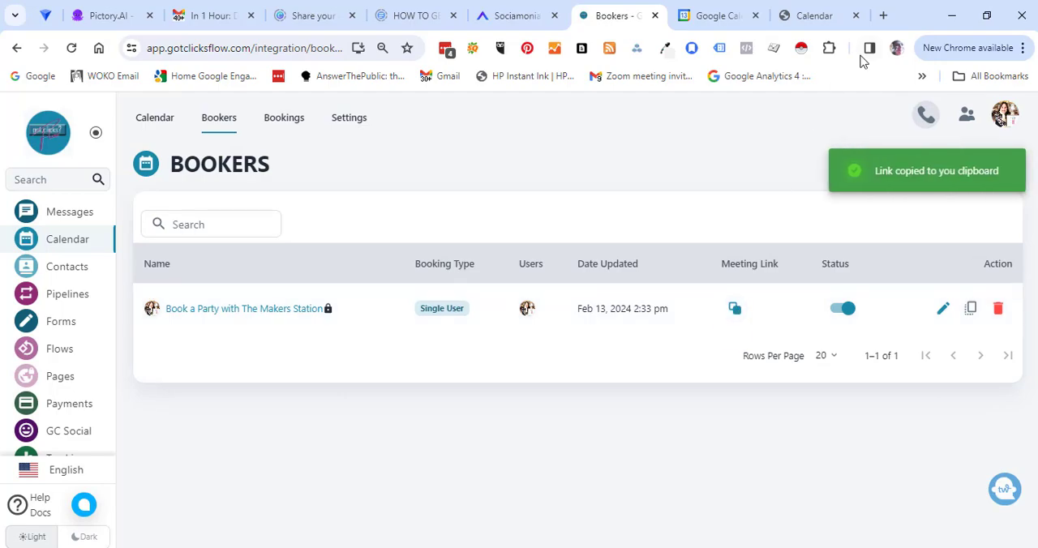
{"action": "left_click", "coordinate": [884, 16]}
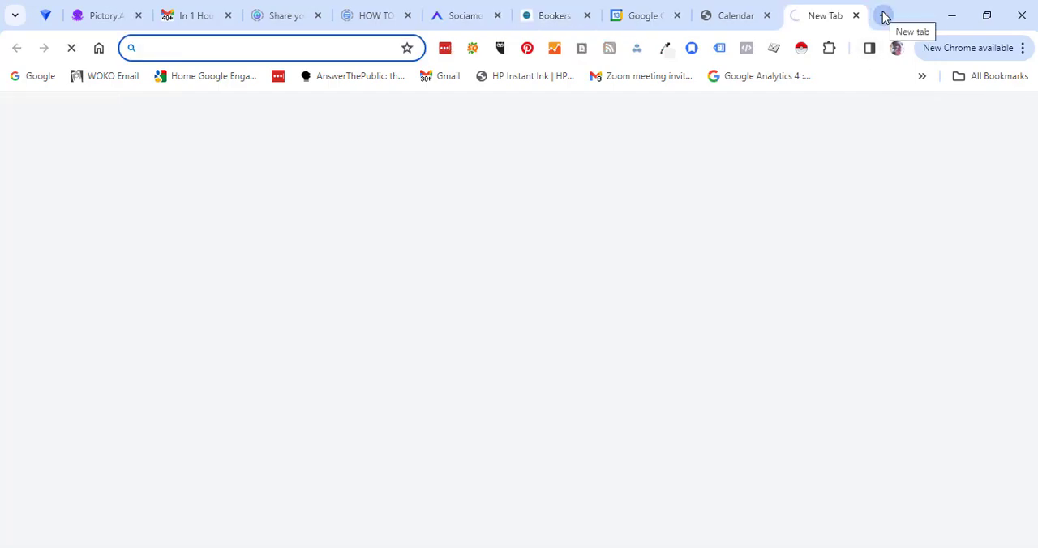
{"action": "key", "text": "ctrl+v"}
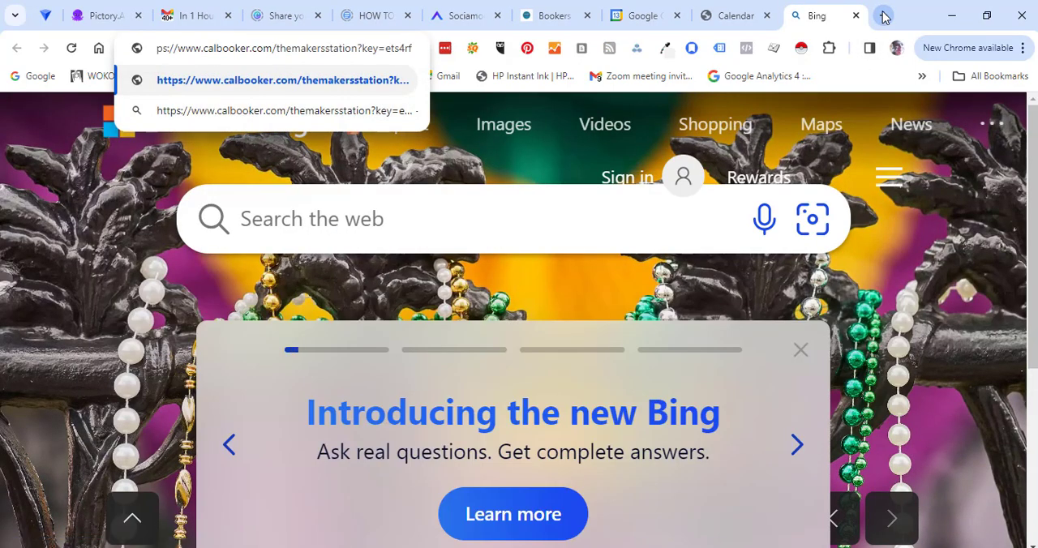
{"action": "key", "text": "Return"}
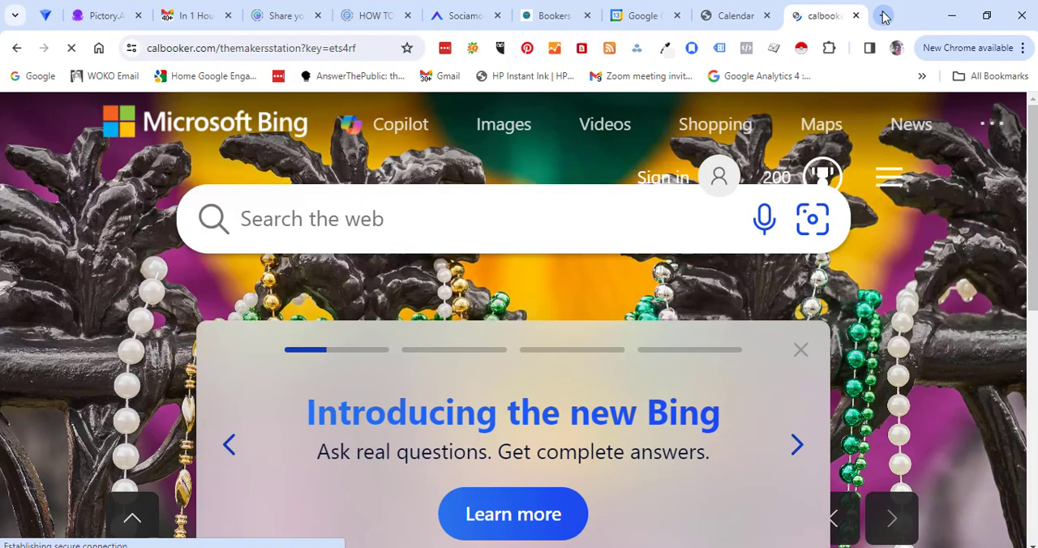